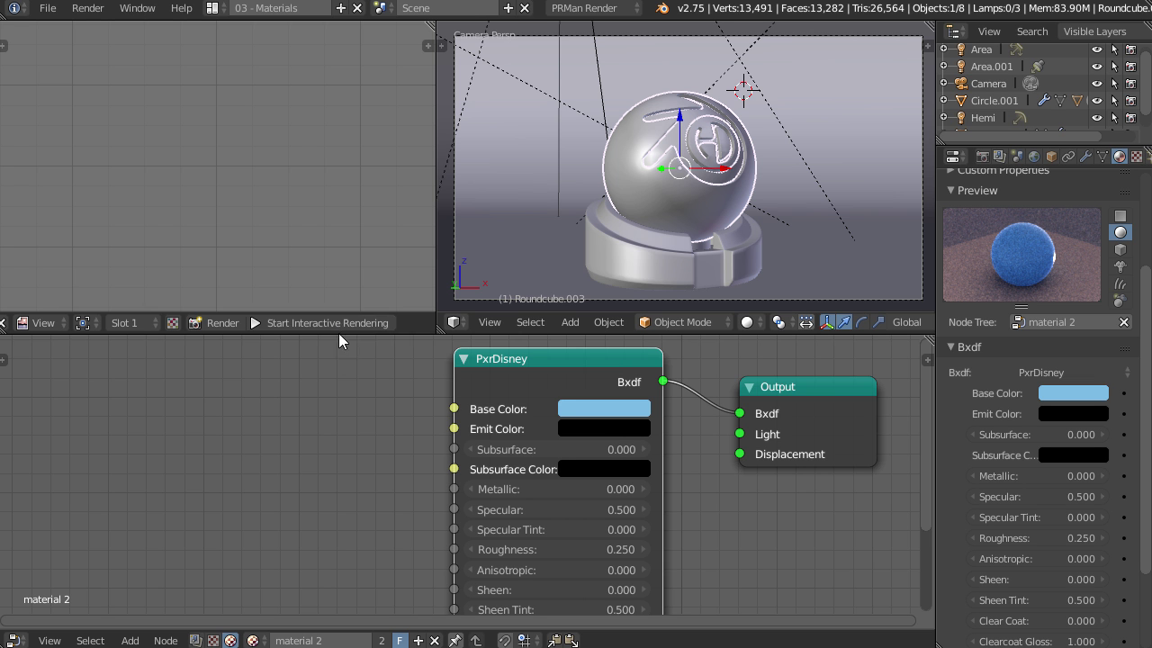
# Start interactive rendering of the shader ball, check that the render window is always on top, and shift the rendered image slightly.
pyautogui.click(339, 325)
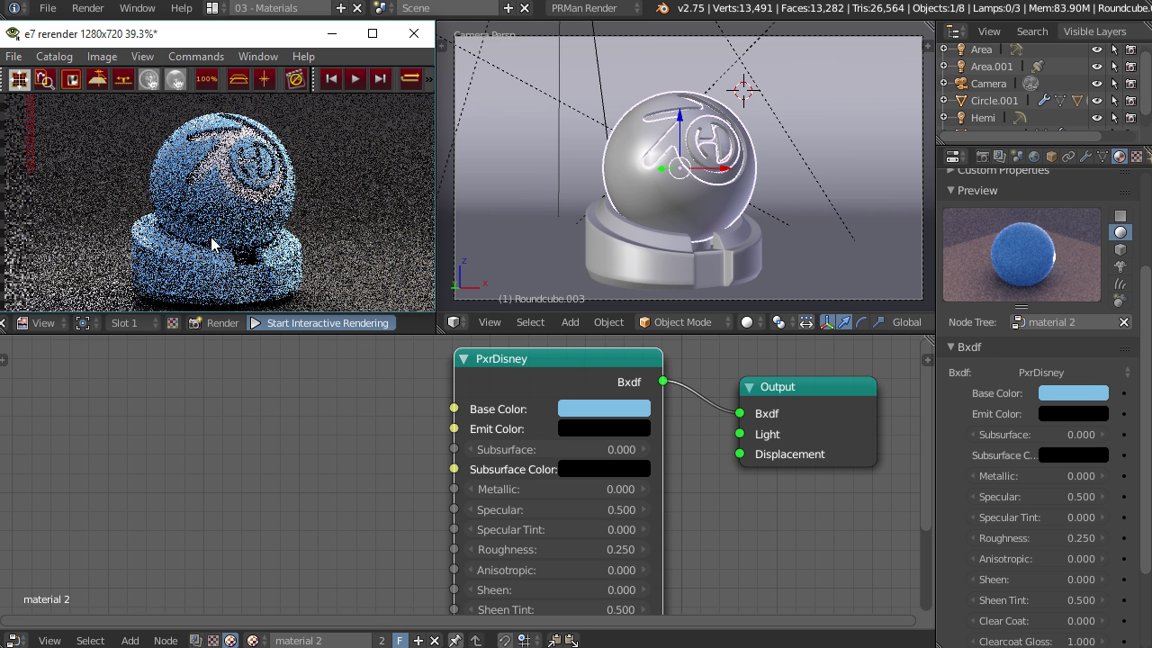
pyautogui.click(257, 57)
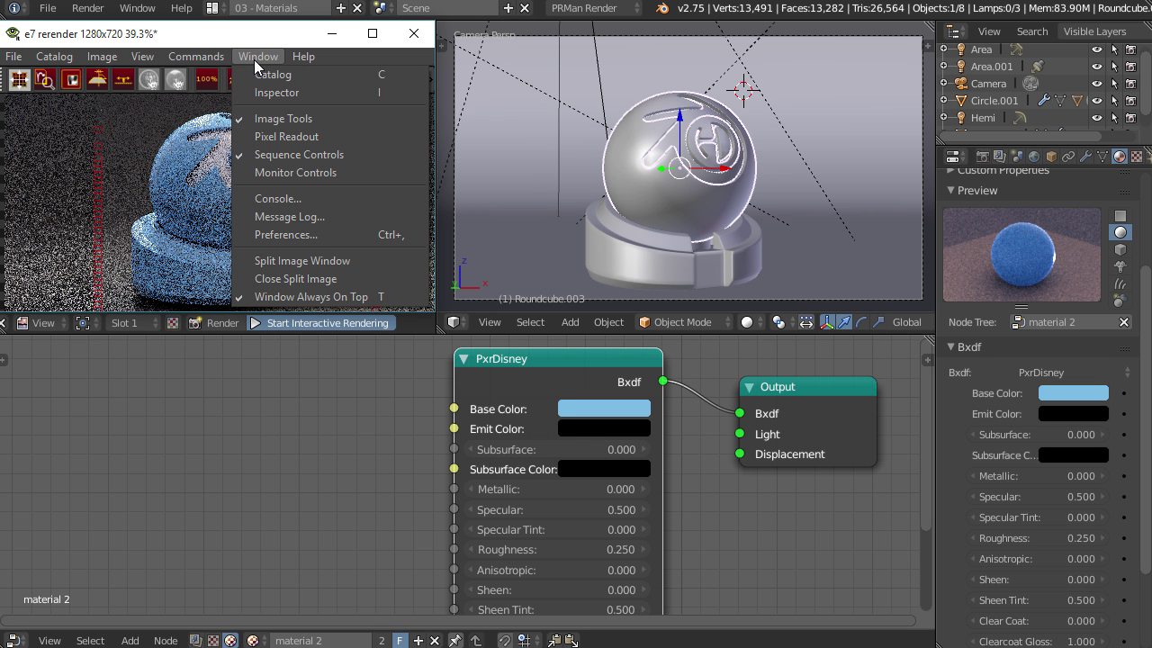
pyautogui.click(316, 297)
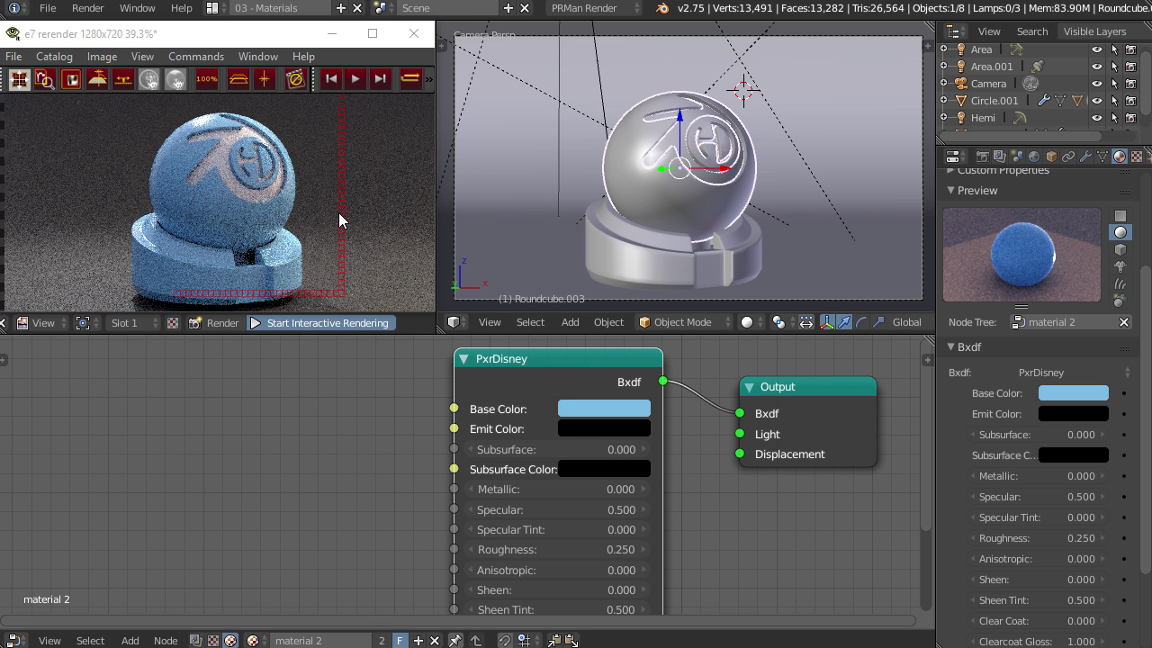
pyautogui.click(289, 322)
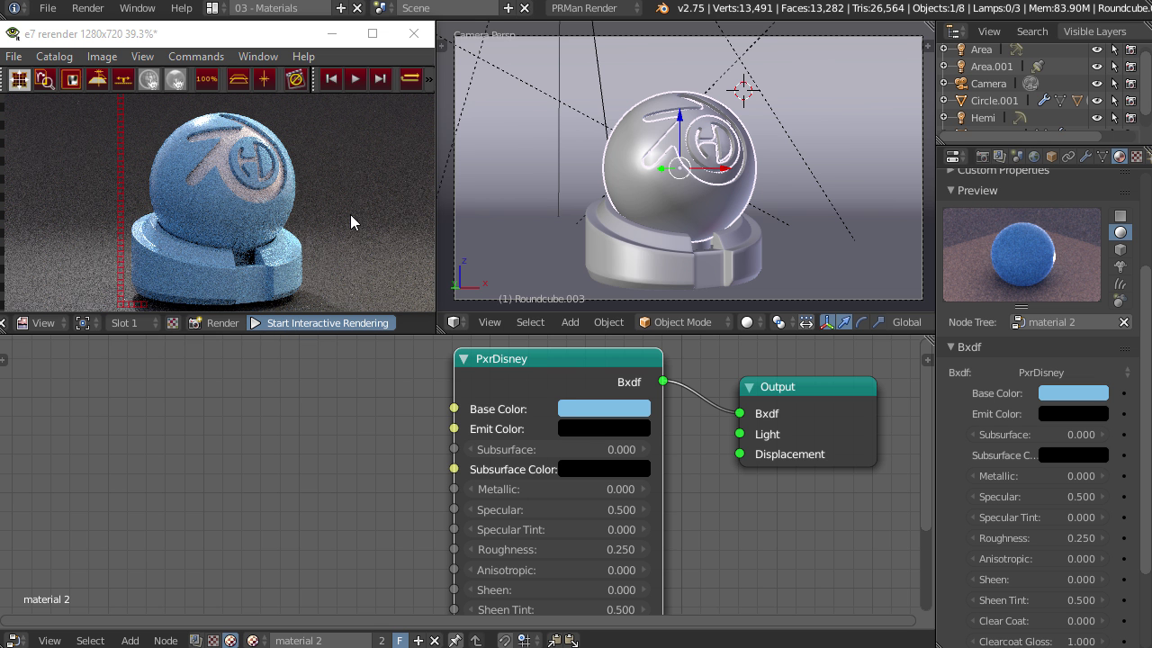
pyautogui.click(295, 81)
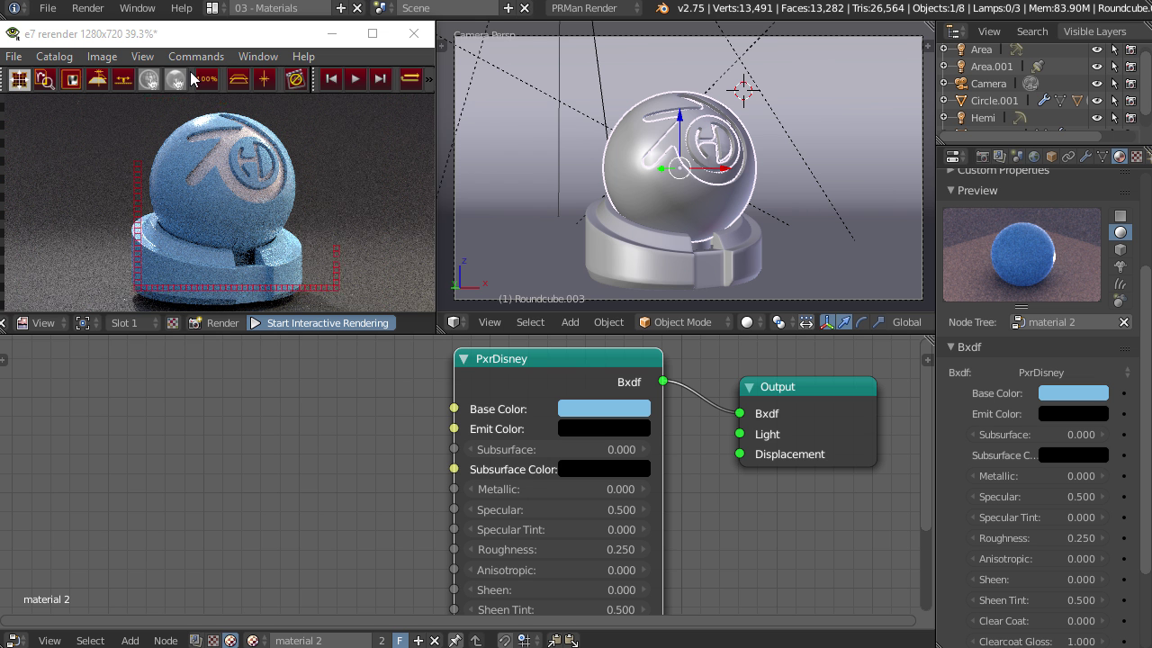
pyautogui.click(304, 322)
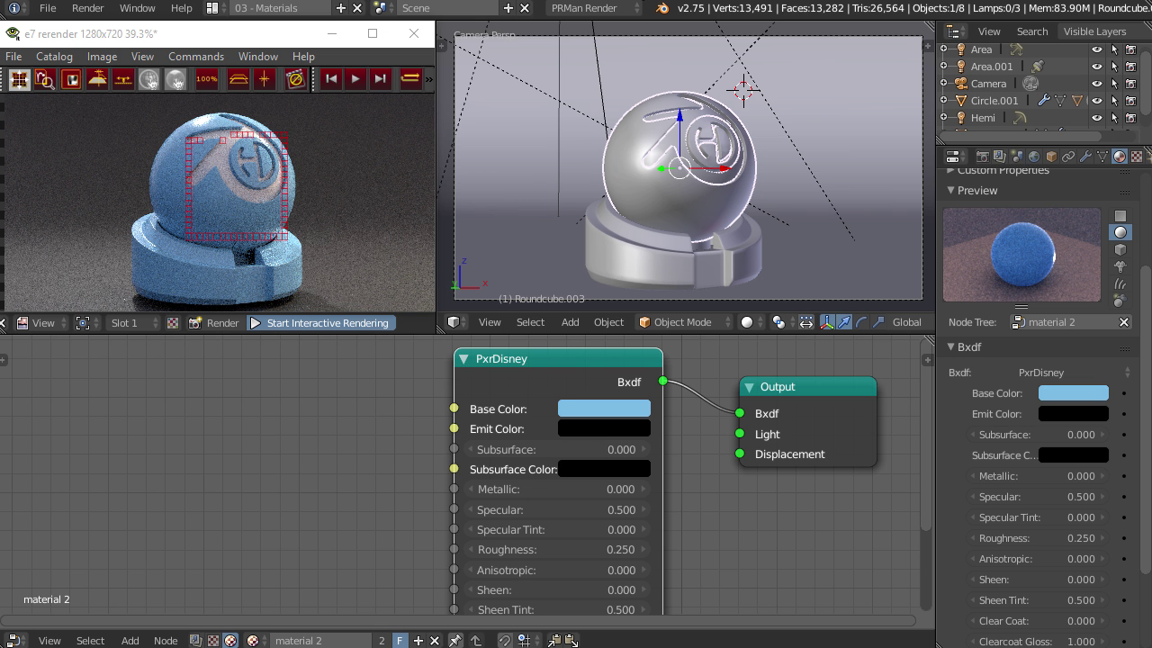
pyautogui.click(346, 332)
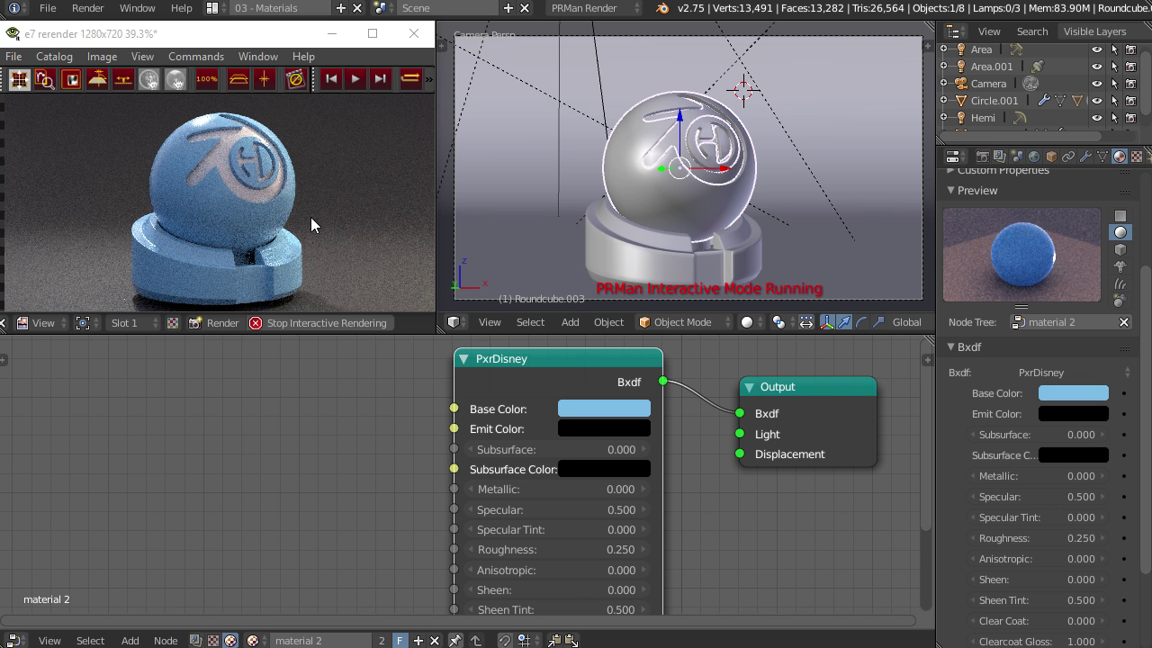
pyautogui.keyDown('alt'); pyautogui.moveTo(322, 230); pyautogui.dragTo(315, 219, button='middle'); pyautogui.keyUp('alt')
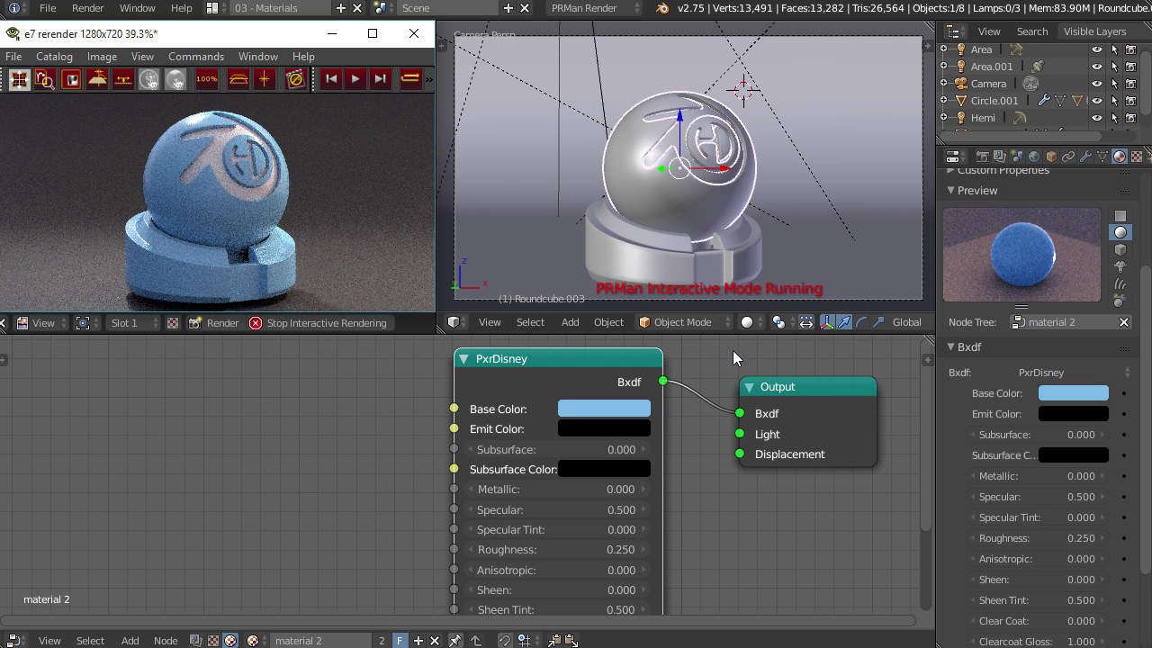
# Widen the PxrDisney node and move the Output node up so it lines up with it.
pyautogui.moveTo(686, 410); pyautogui.dragTo(686, 421, button='middle')
pyautogui.moveTo(658, 423); pyautogui.dragTo(695, 423)
pyautogui.moveTo(616, 386); pyautogui.dragTo(556, 375)
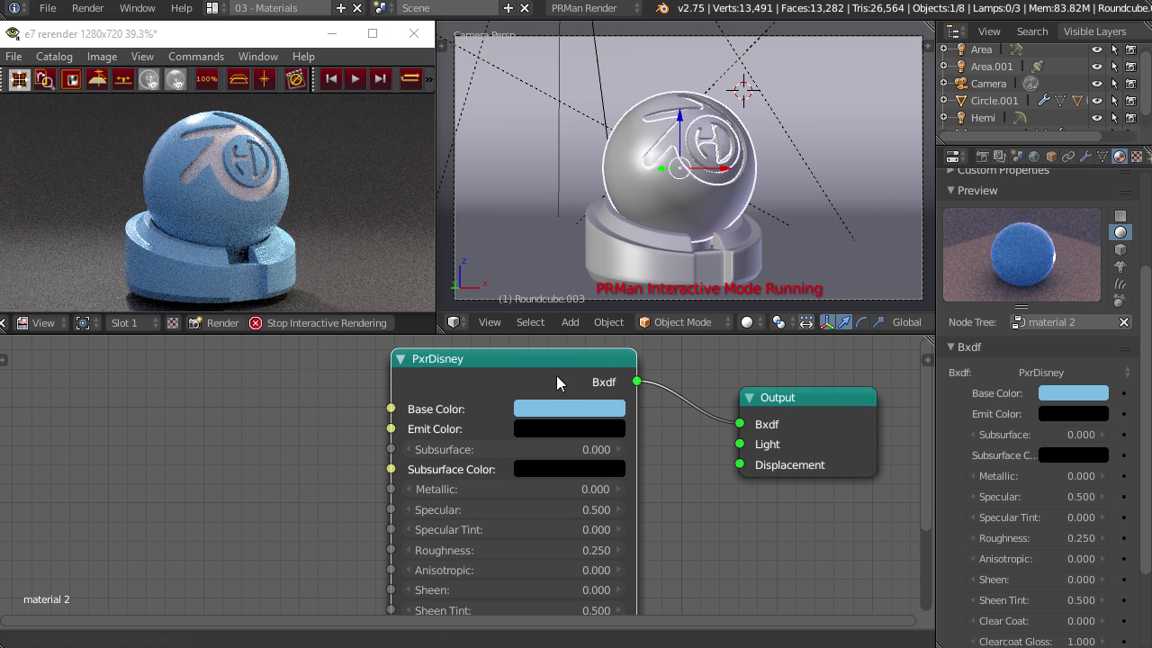
pyautogui.moveTo(821, 442); pyautogui.dragTo(839, 405)
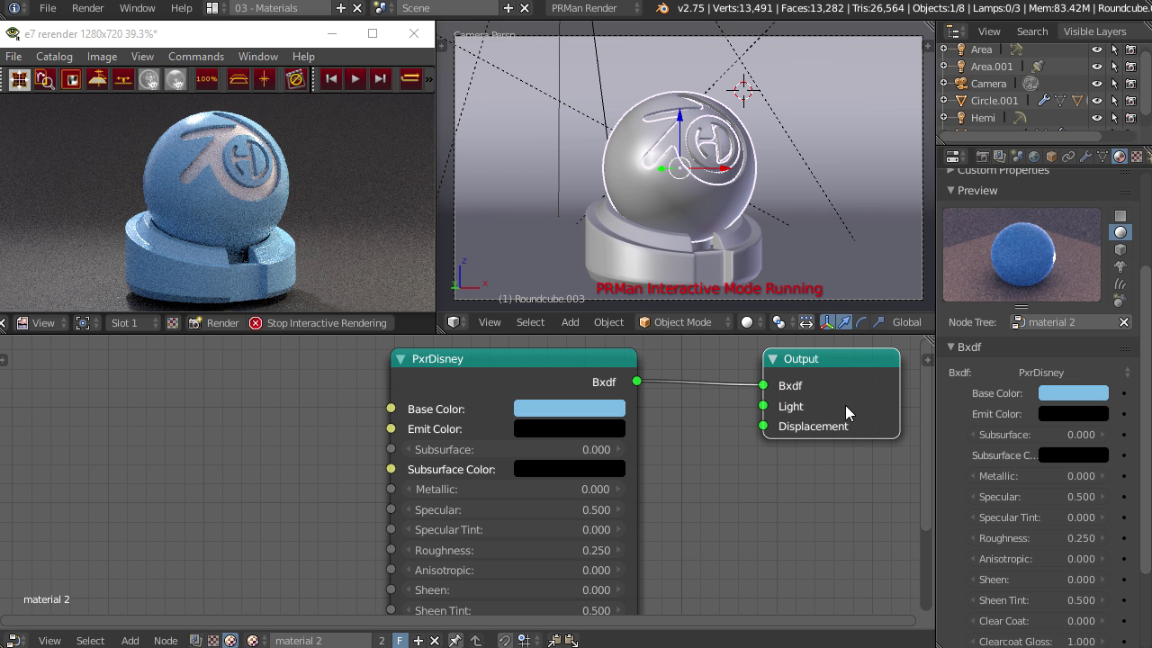
# Darken the PxrDisney node's base color to black.
pyautogui.hotkey('shift', 'a')
pyautogui.moveTo(731, 439)
pyautogui.moveTo(772, 539); pyautogui.dragTo(759, 506, button='middle')
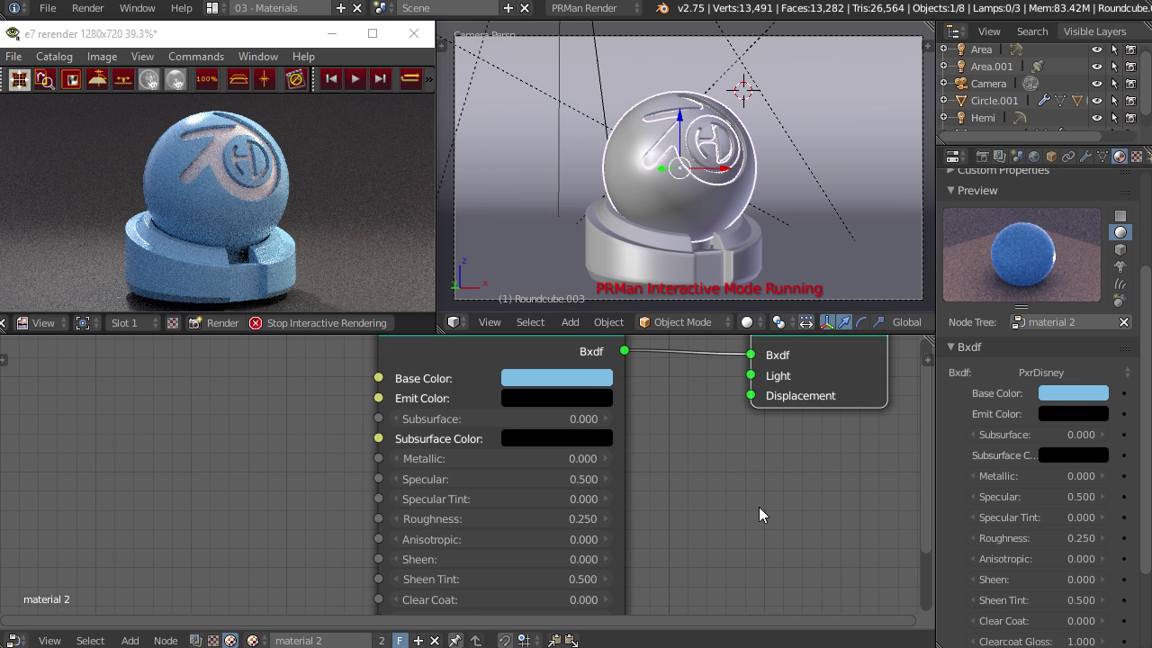
pyautogui.keyDown('shift'); pyautogui.scroll(-2, 708, 522); pyautogui.keyUp('shift')
pyautogui.moveTo(732, 430); pyautogui.dragTo(717, 475, button='middle')
pyautogui.click(625, 419)
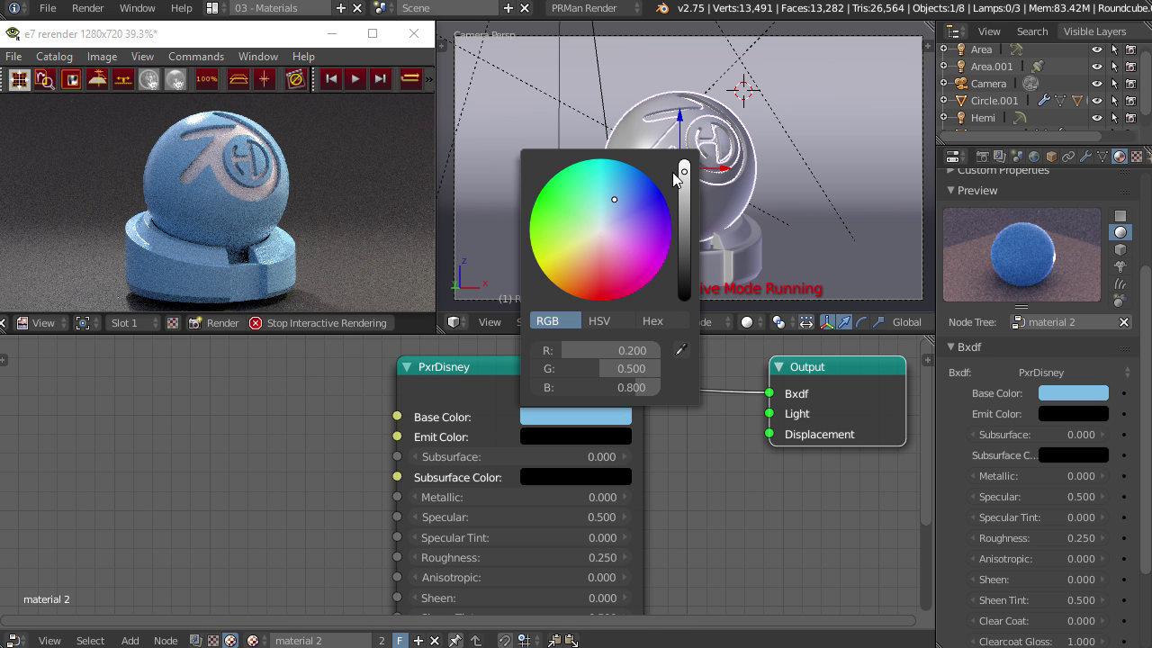
pyautogui.moveTo(684, 180); pyautogui.dragTo(681, 302)
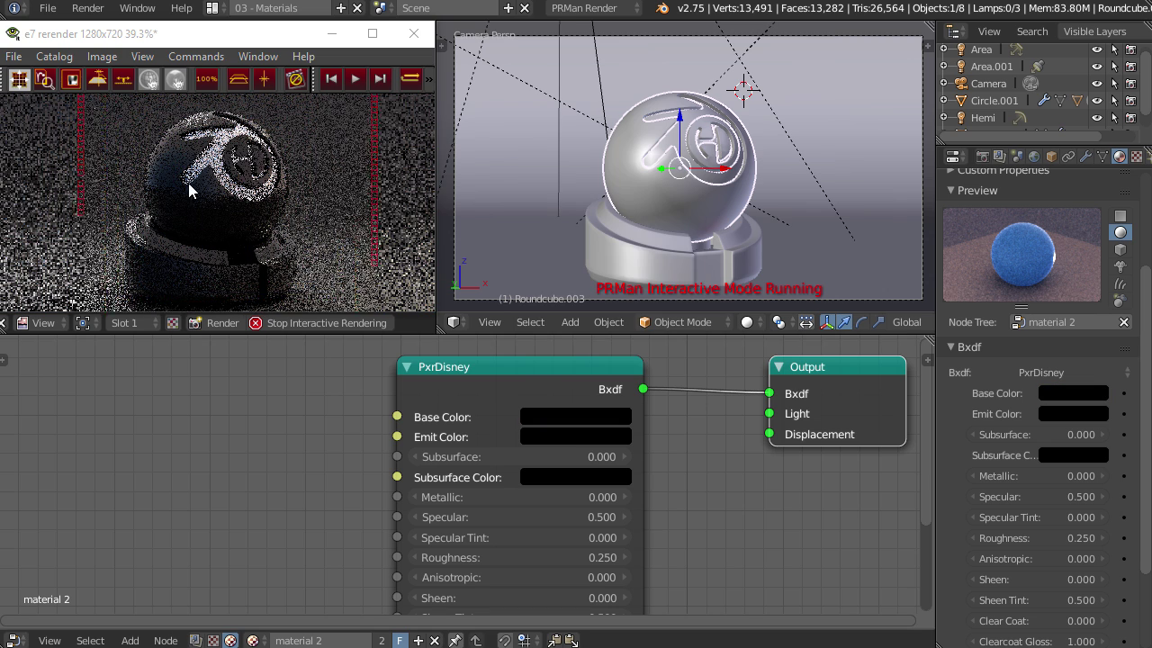
# Brighten the PxrDisney node's base color to a light grey.
pyautogui.moveTo(300, 461); pyautogui.dragTo(306, 430, button='middle')
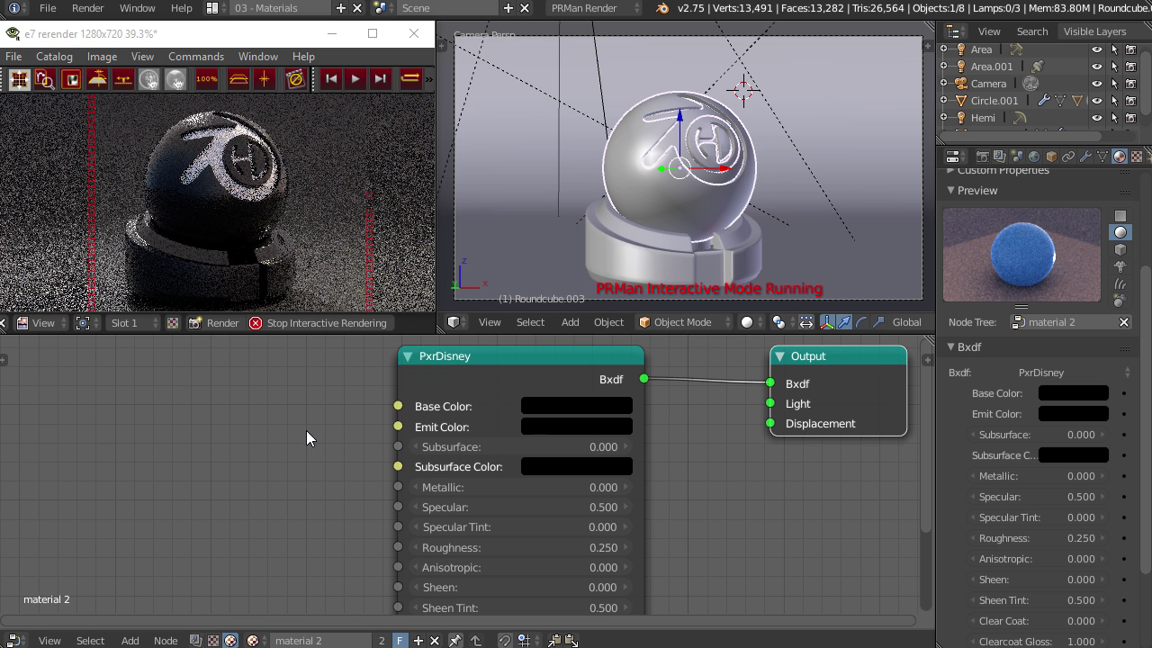
pyautogui.click(592, 405)
pyautogui.moveTo(688, 277); pyautogui.dragTo(686, 194)
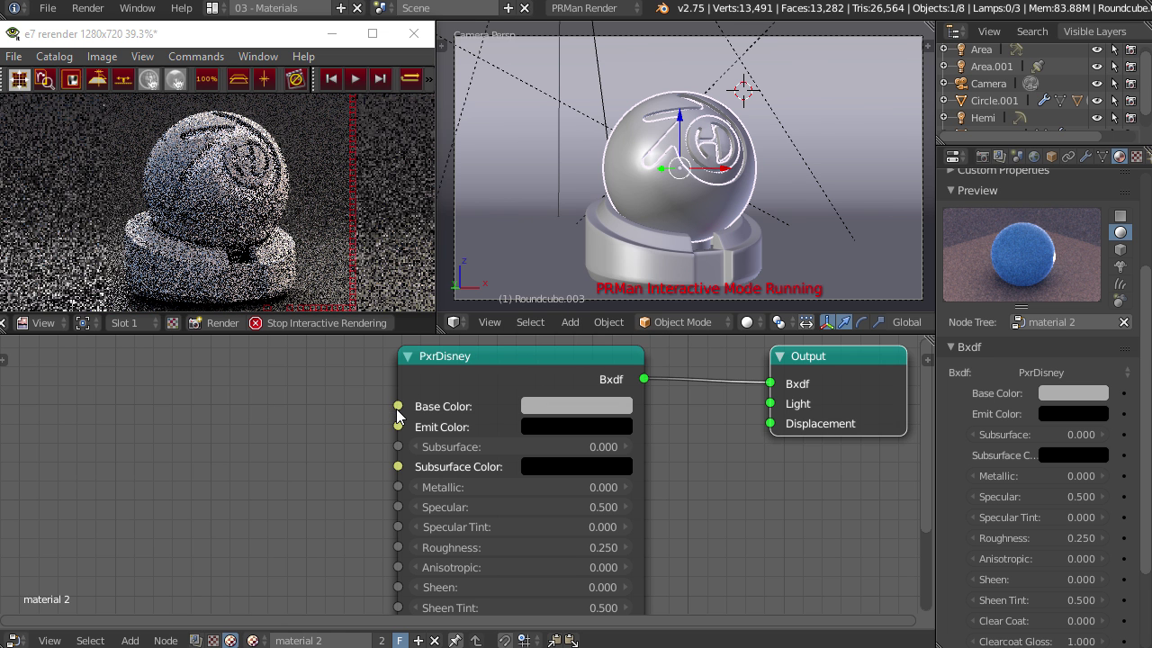
pyautogui.moveTo(233, 453); pyautogui.dragTo(262, 456, button='middle')
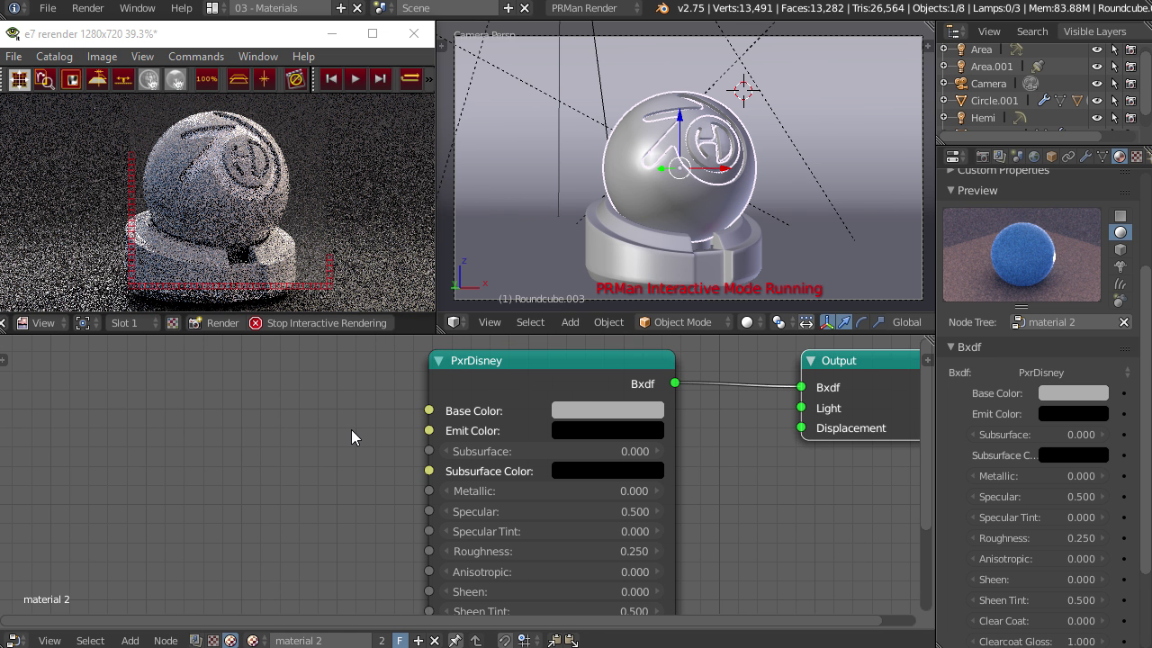
pyautogui.moveTo(350, 429); pyautogui.dragTo(317, 434, button='middle')
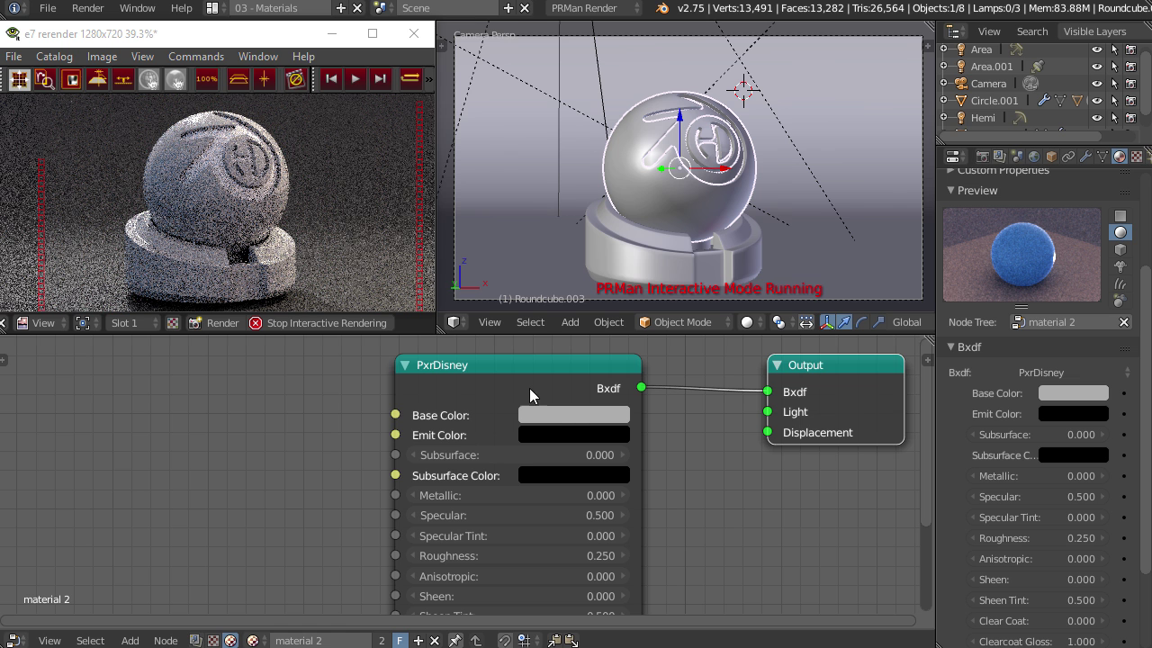
pyautogui.click(569, 414)
pyautogui.moveTo(682, 200); pyautogui.dragTo(682, 186)
pyautogui.moveTo(729, 487)
pyautogui.mouseDown(button='middle')
pyautogui.moveTo(756, 465)
pyautogui.moveTo(729, 476)
pyautogui.mouseUp(button='middle')
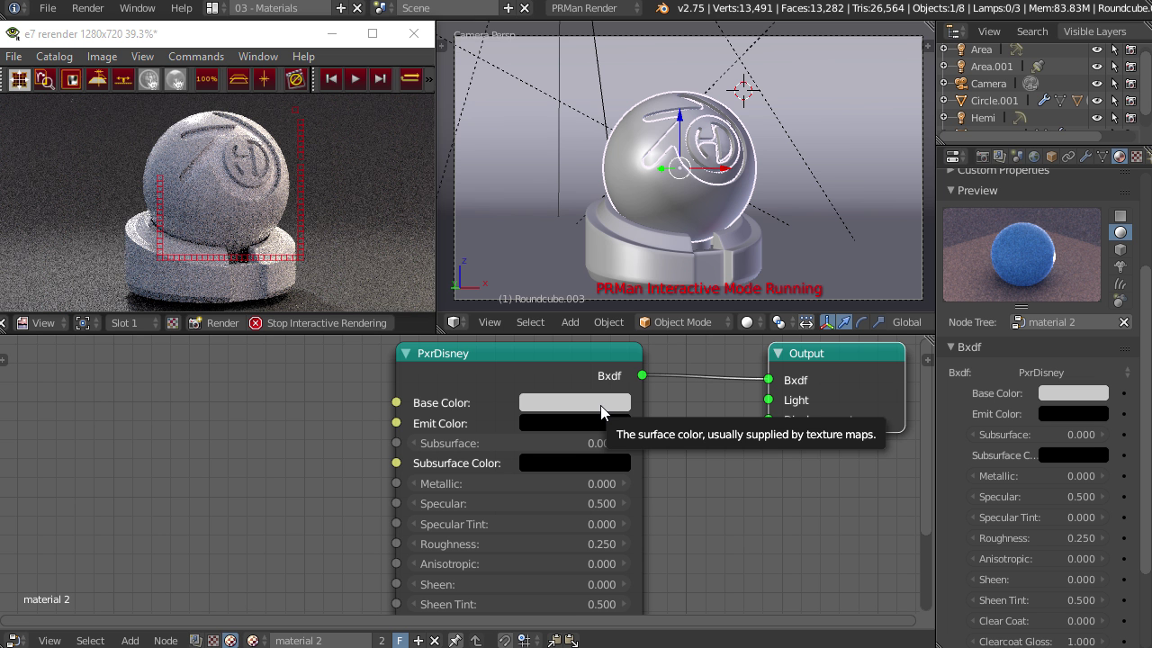
# Change the PxrDisney node's base color to a saturated medium green.
pyautogui.moveTo(701, 457); pyautogui.dragTo(703, 448, button='middle')
pyautogui.click(582, 392)
pyautogui.moveTo(683, 194); pyautogui.dragTo(684, 228)
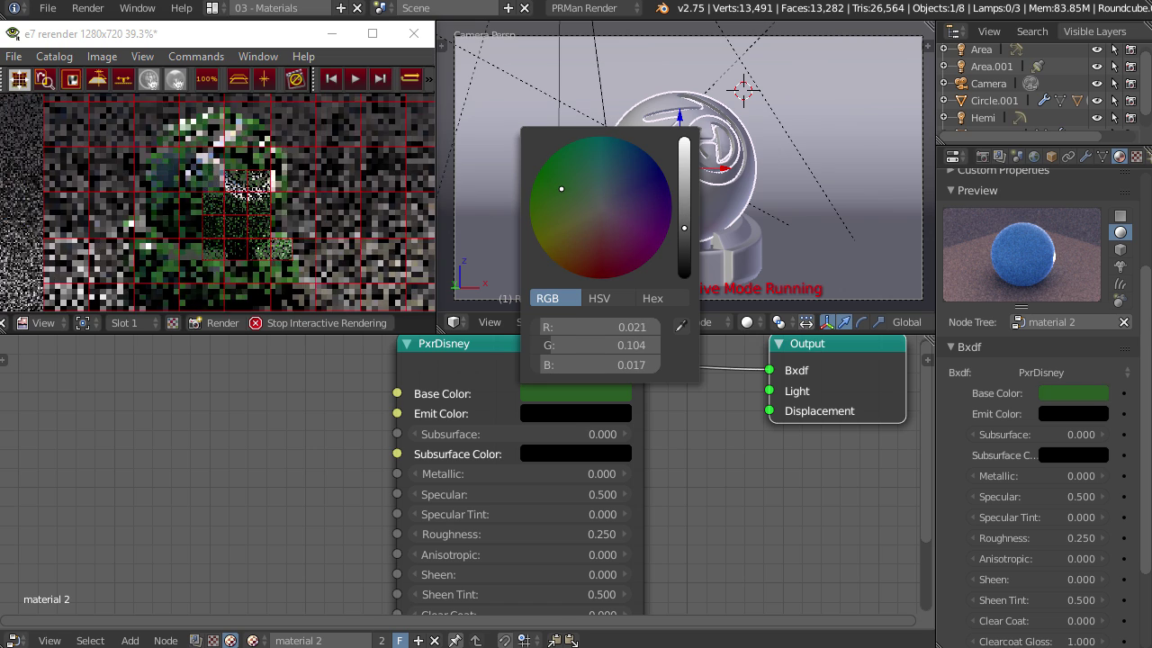
pyautogui.moveTo(560, 188); pyautogui.dragTo(554, 181)
pyautogui.moveTo(685, 233); pyautogui.dragTo(684, 214)
pyautogui.moveTo(688, 437); pyautogui.dragTo(687, 426, button='middle')
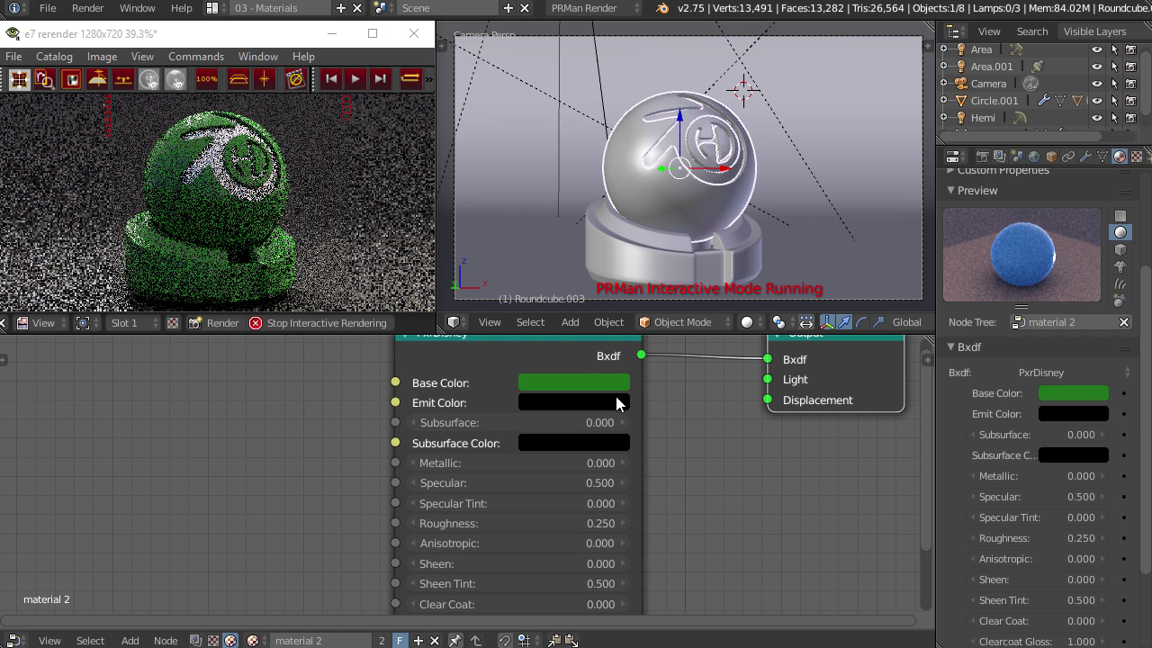
# Try the PxrDisney emit color at full white (RGB 1.000) and return it to black.
pyautogui.click(616, 402)
pyautogui.moveTo(682, 283); pyautogui.dragTo(682, 148)
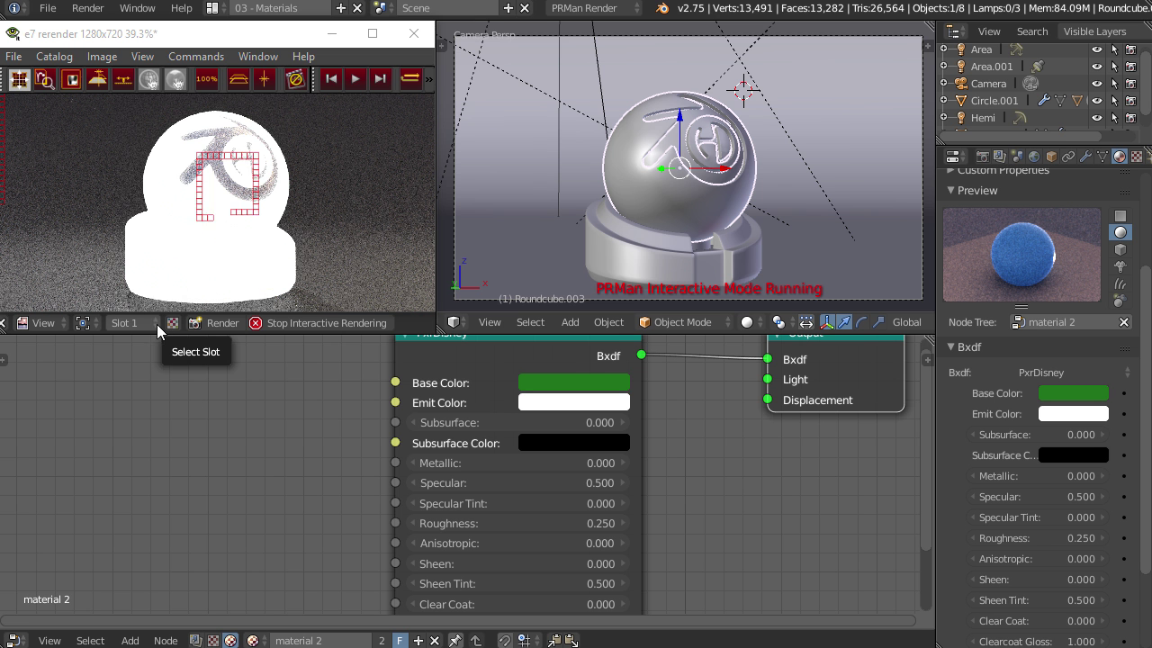
pyautogui.moveTo(836, 489); pyautogui.dragTo(811, 488, button='middle')
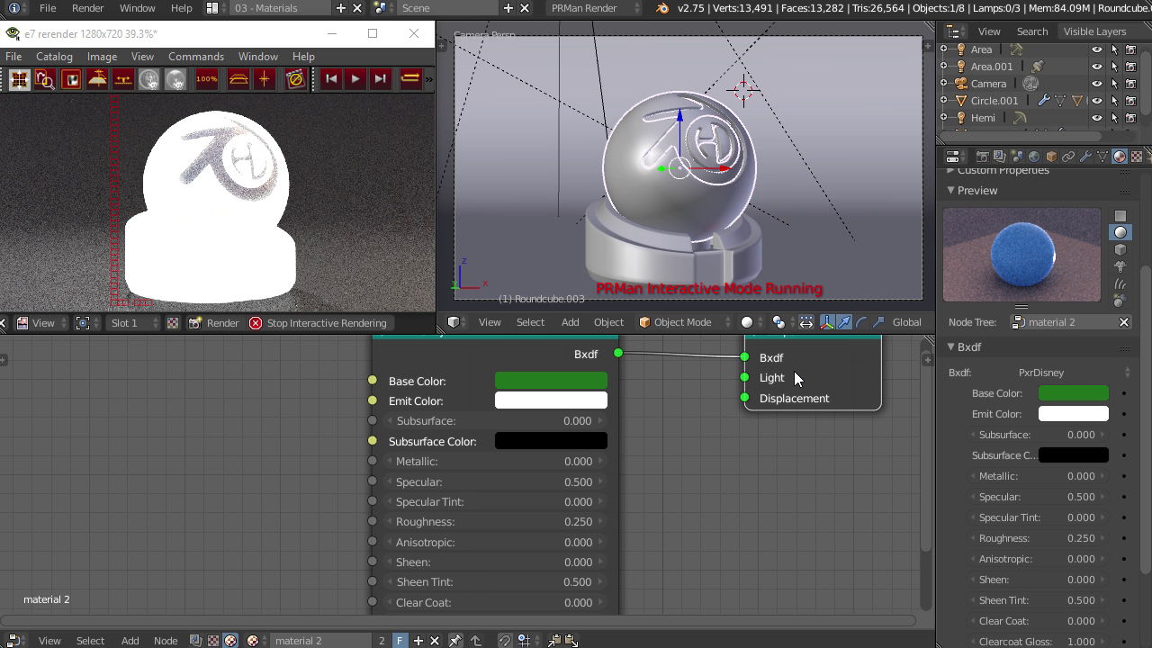
pyautogui.moveTo(791, 447); pyautogui.dragTo(798, 466, button='middle')
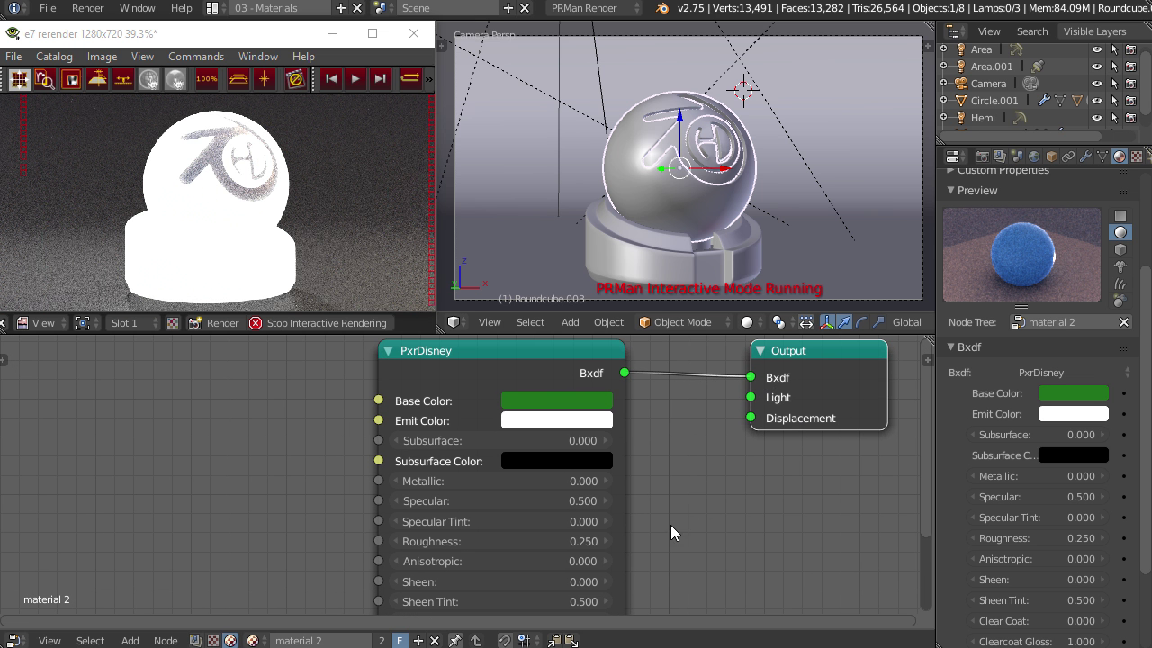
pyautogui.moveTo(672, 525); pyautogui.dragTo(684, 527, button='middle')
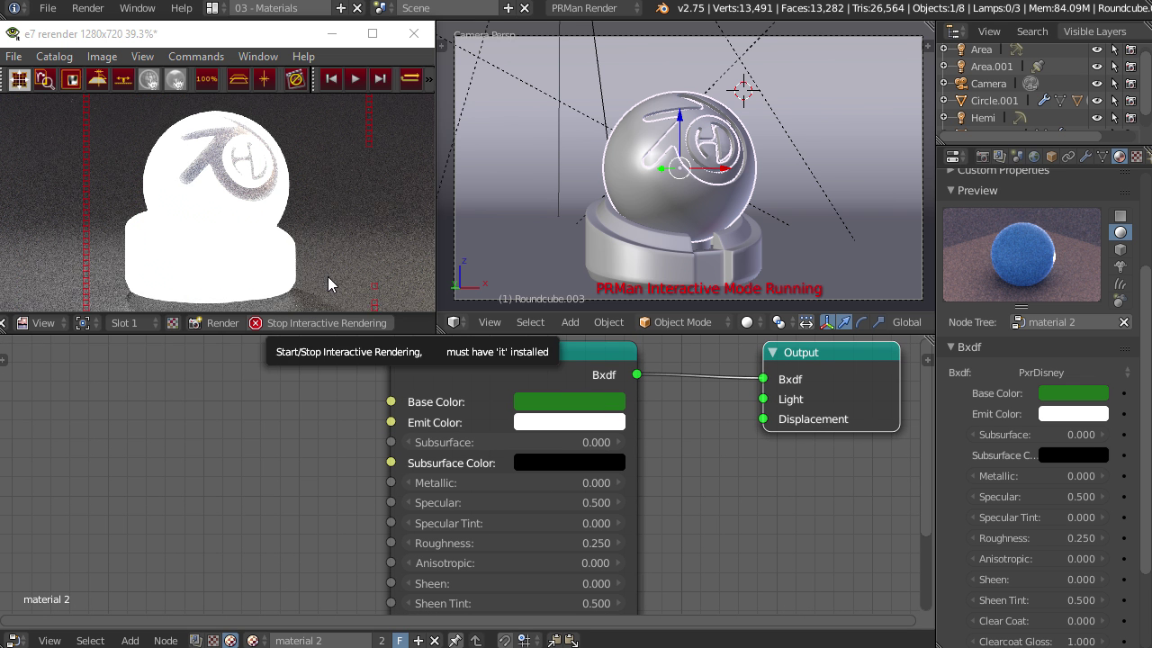
pyautogui.click(568, 422)
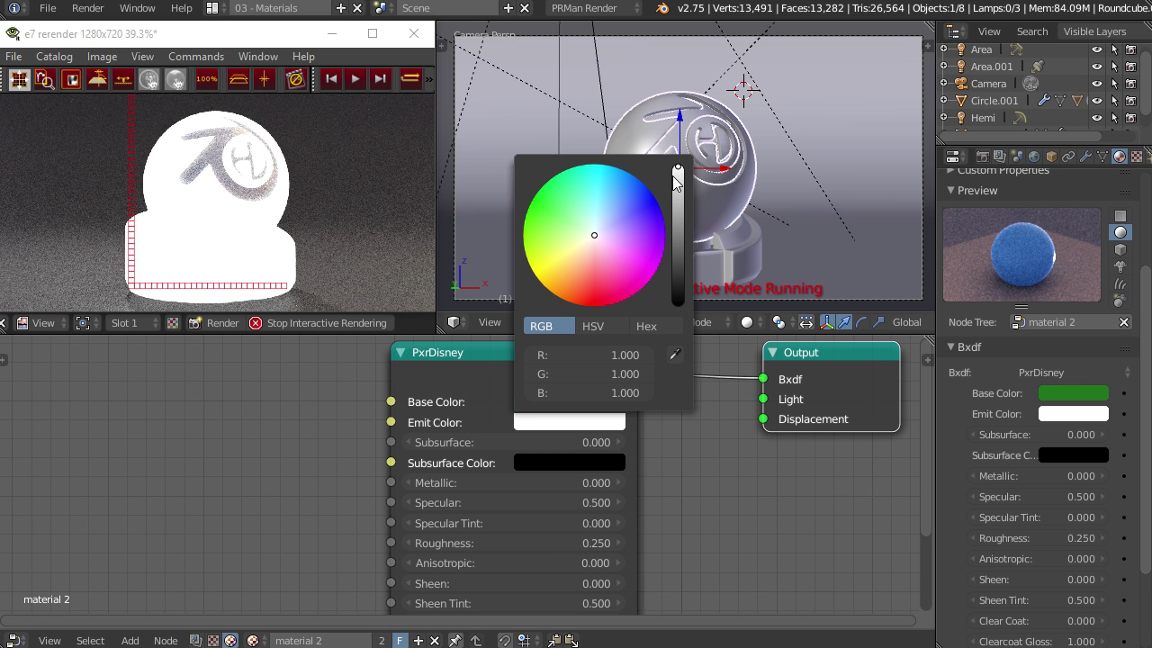
pyautogui.moveTo(676, 180); pyautogui.dragTo(677, 304)
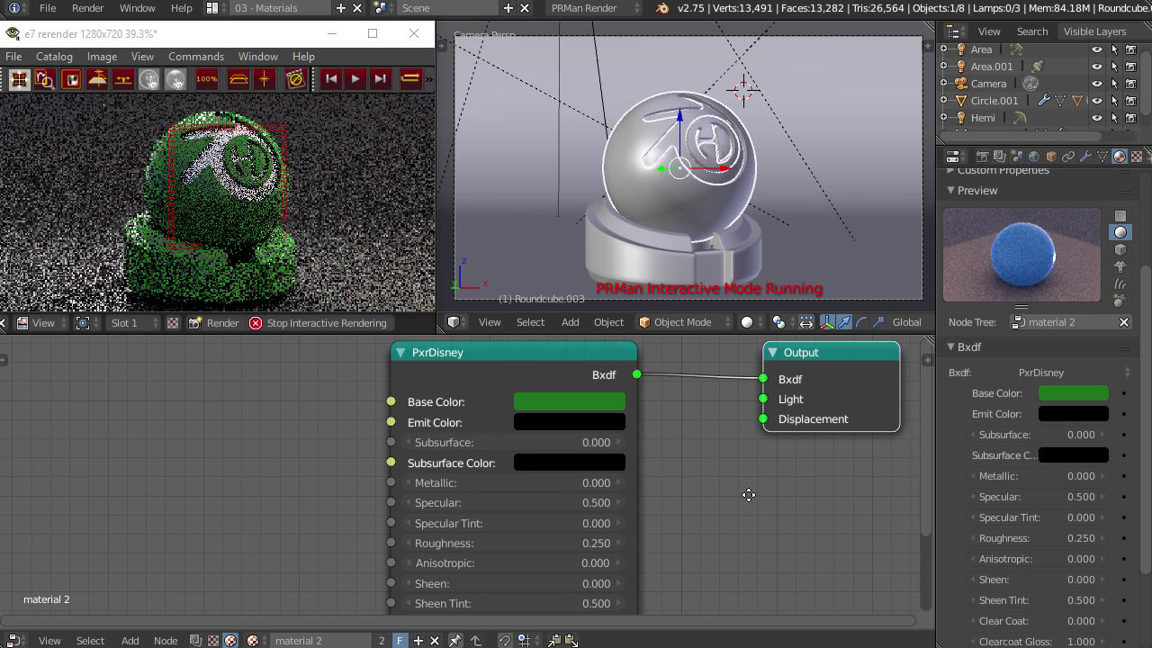
# Set the PxrDisney Subsurface to 1.000 and give it a bright light green subsurface color.
pyautogui.moveTo(749, 494); pyautogui.dragTo(767, 480, button='middle')
pyautogui.moveTo(480, 429); pyautogui.dragTo(540, 429)
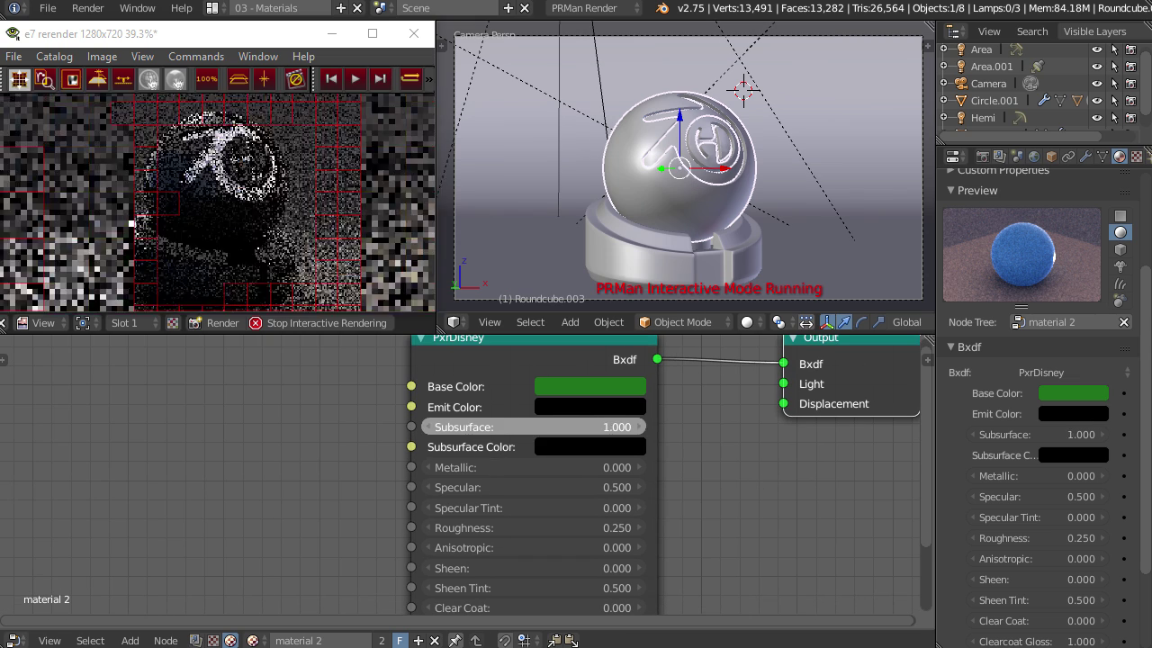
pyautogui.click(566, 447)
pyautogui.moveTo(705, 292); pyautogui.dragTo(698, 275)
pyautogui.moveTo(624, 261); pyautogui.dragTo(585, 248)
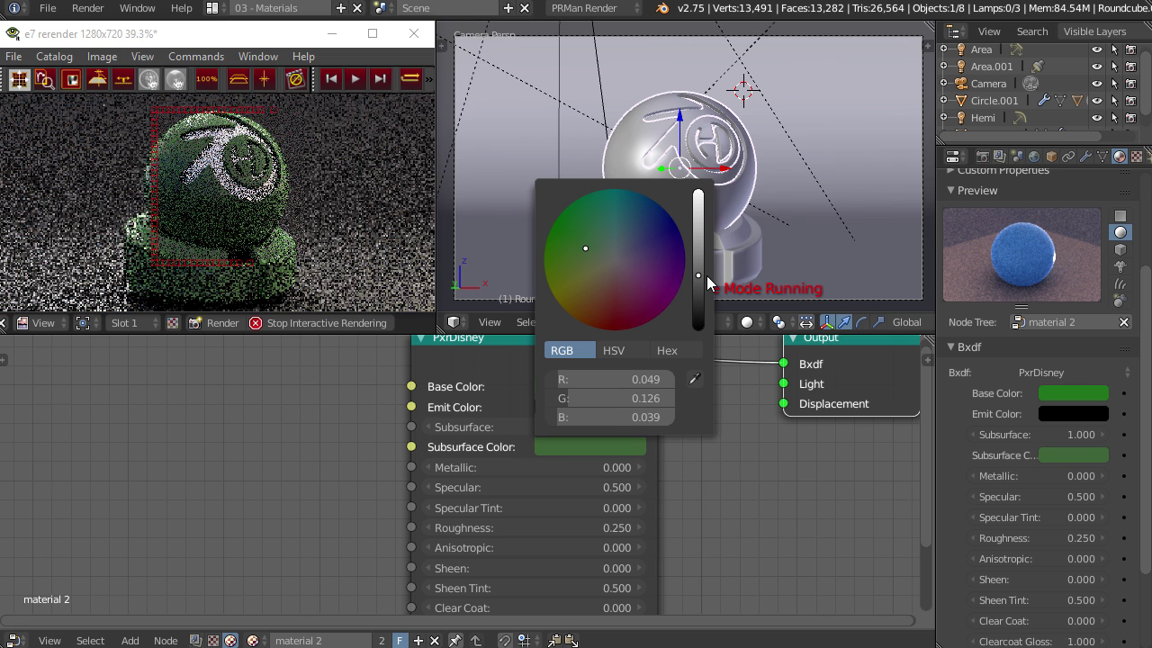
pyautogui.moveTo(704, 275); pyautogui.dragTo(700, 190)
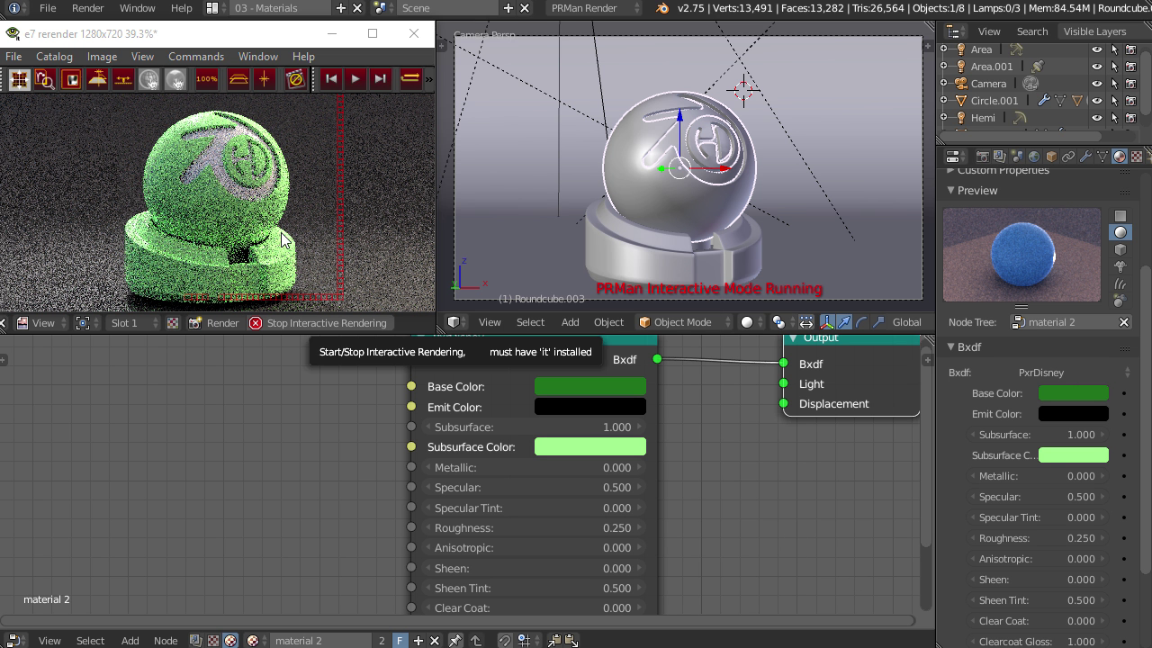
# Set the PxrDisney node's Subsurface amount to 0.550.
pyautogui.moveTo(361, 435); pyautogui.dragTo(353, 445, button='middle')
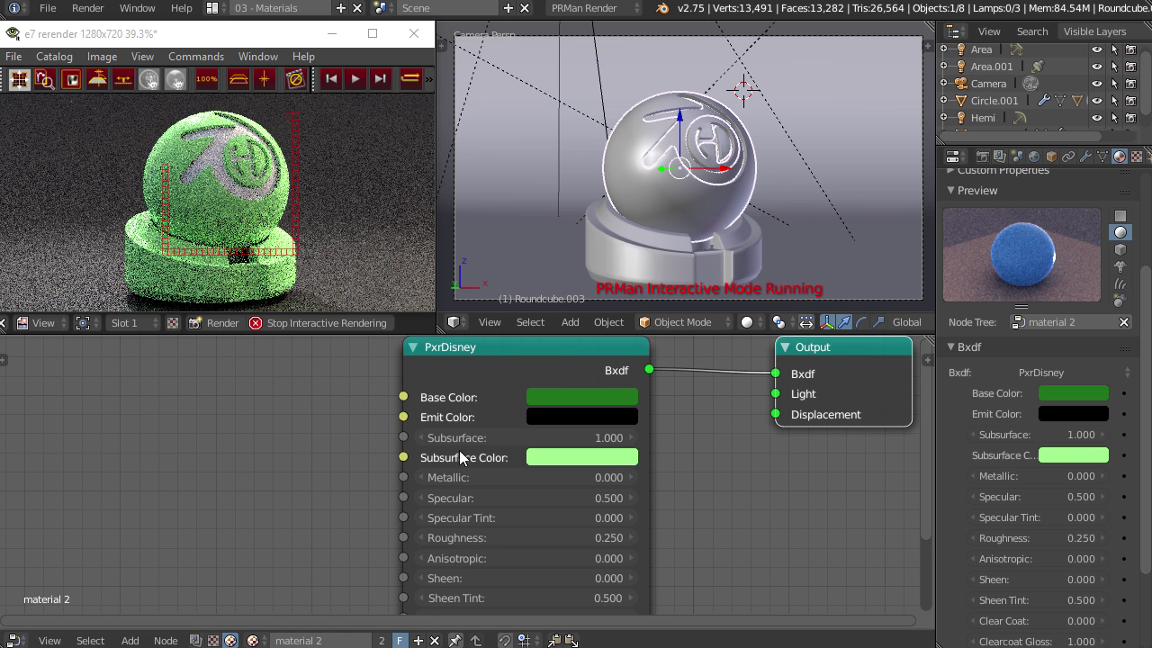
pyautogui.moveTo(537, 438); pyautogui.dragTo(361, 438)
pyautogui.moveTo(450, 438); pyautogui.dragTo(563, 440)
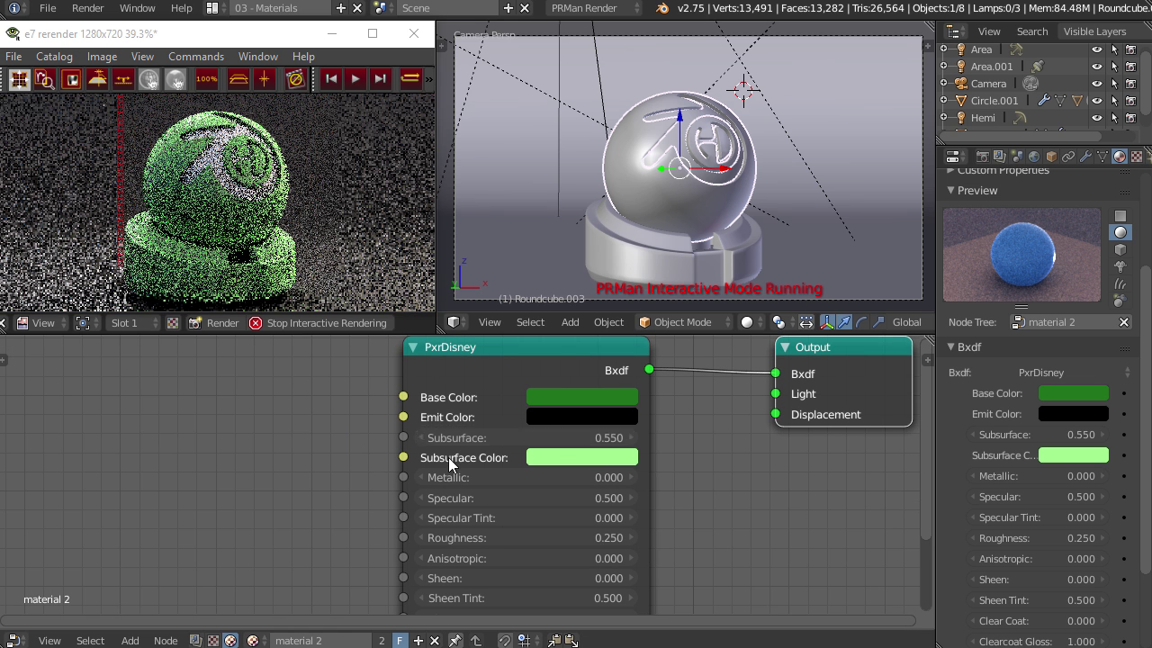
pyautogui.moveTo(716, 471); pyautogui.dragTo(723, 446, button='middle')
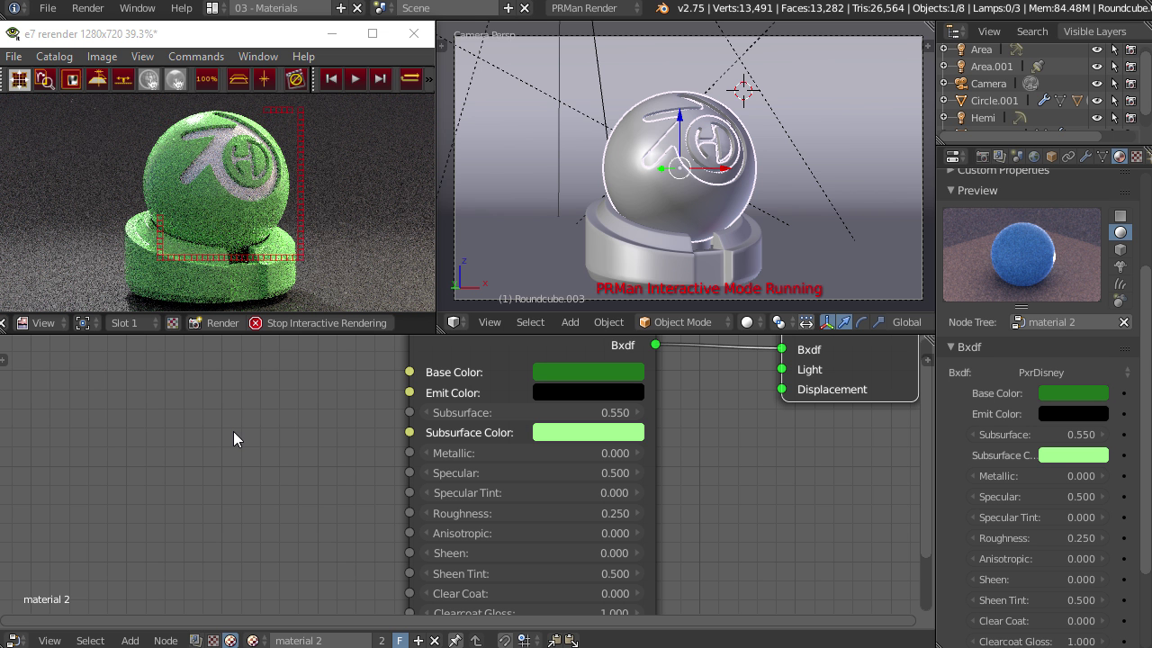
pyautogui.moveTo(346, 439); pyautogui.dragTo(306, 451, button='middle')
pyautogui.moveTo(681, 419); pyautogui.dragTo(681, 444, button='middle')
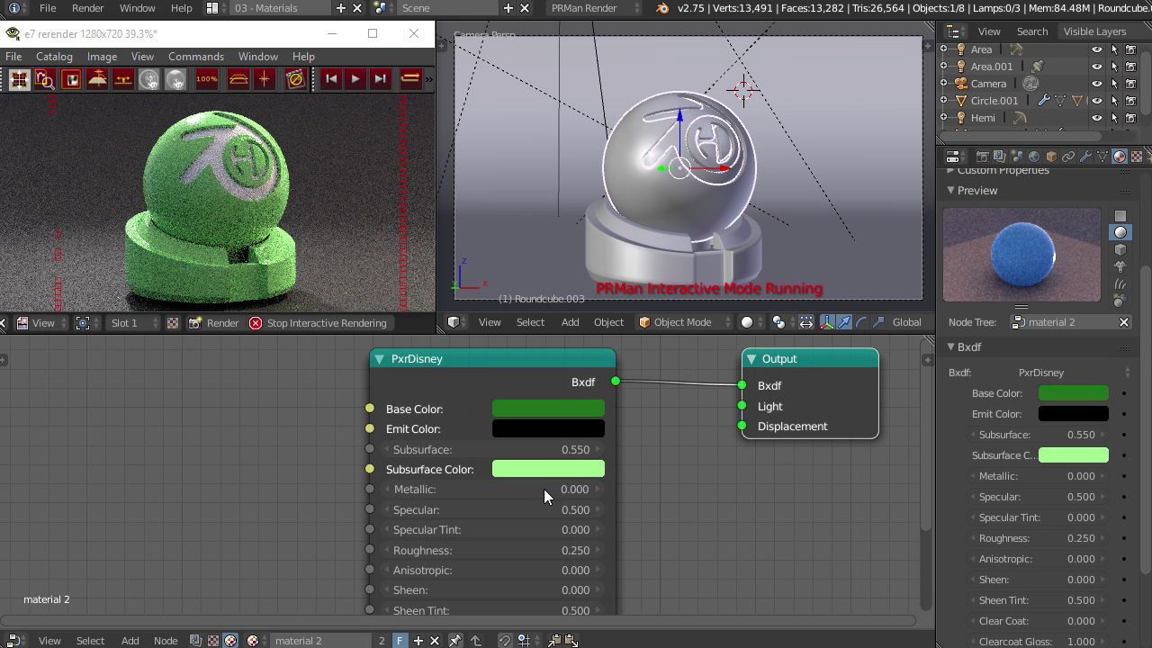
pyautogui.moveTo(624, 486); pyautogui.dragTo(655, 457, button='middle')
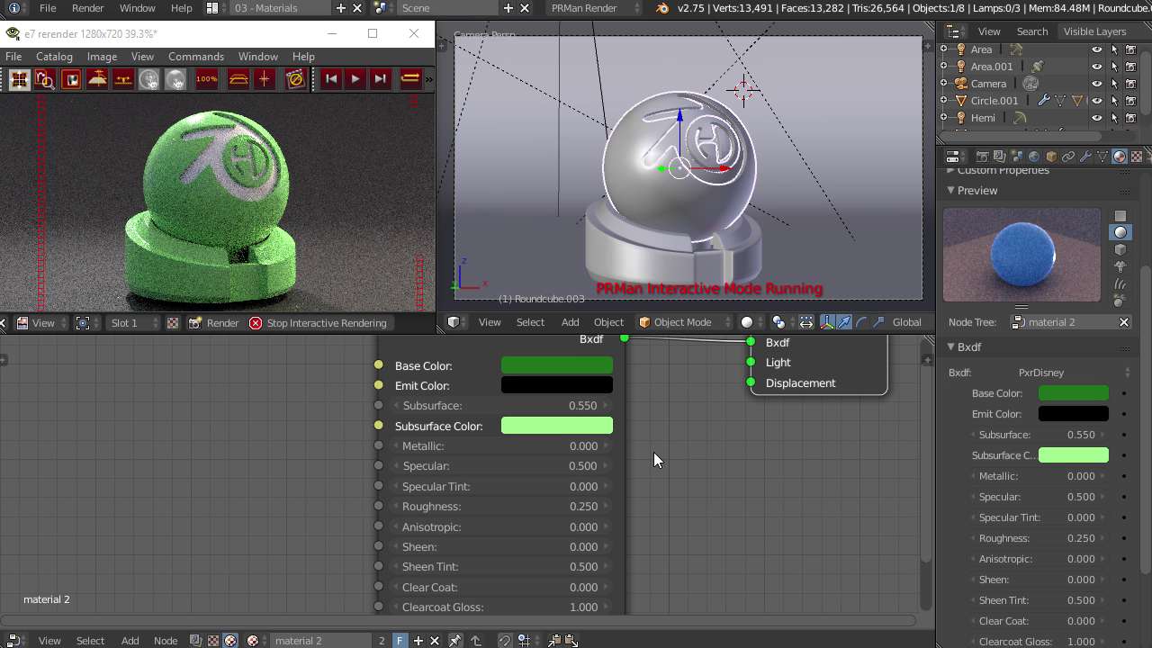
pyautogui.moveTo(657, 453); pyautogui.dragTo(662, 458, button='middle')
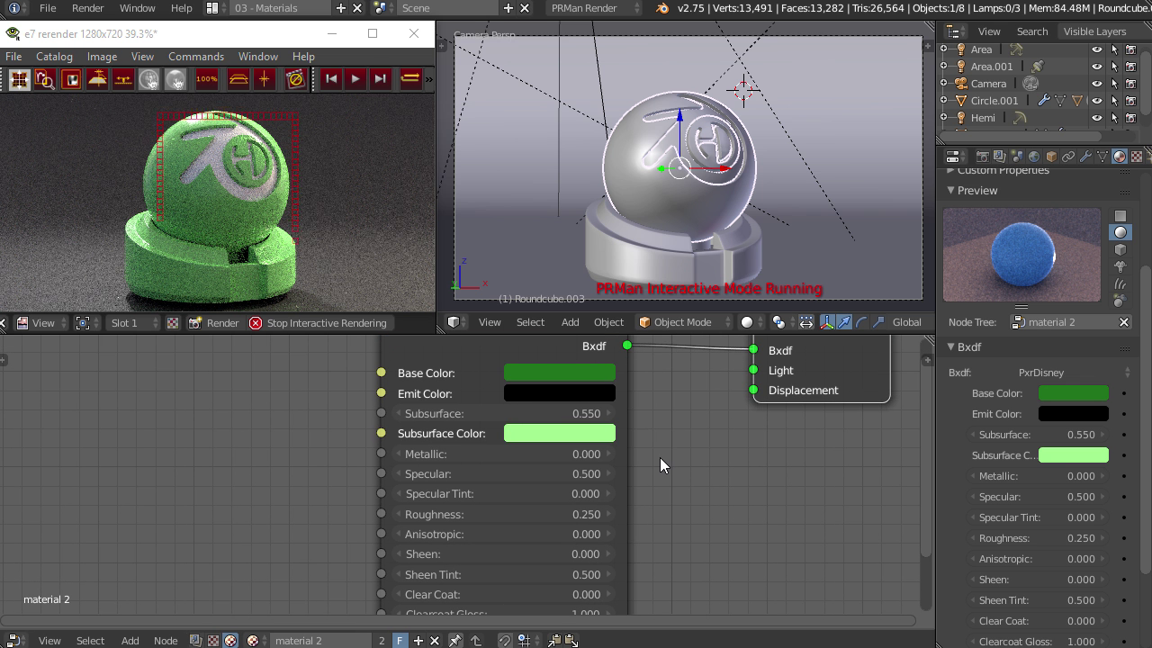
# Reset the PxrDisney Subsurface amount to 0.000 and set Metallic to 1.000.
pyautogui.press('BackSpace')
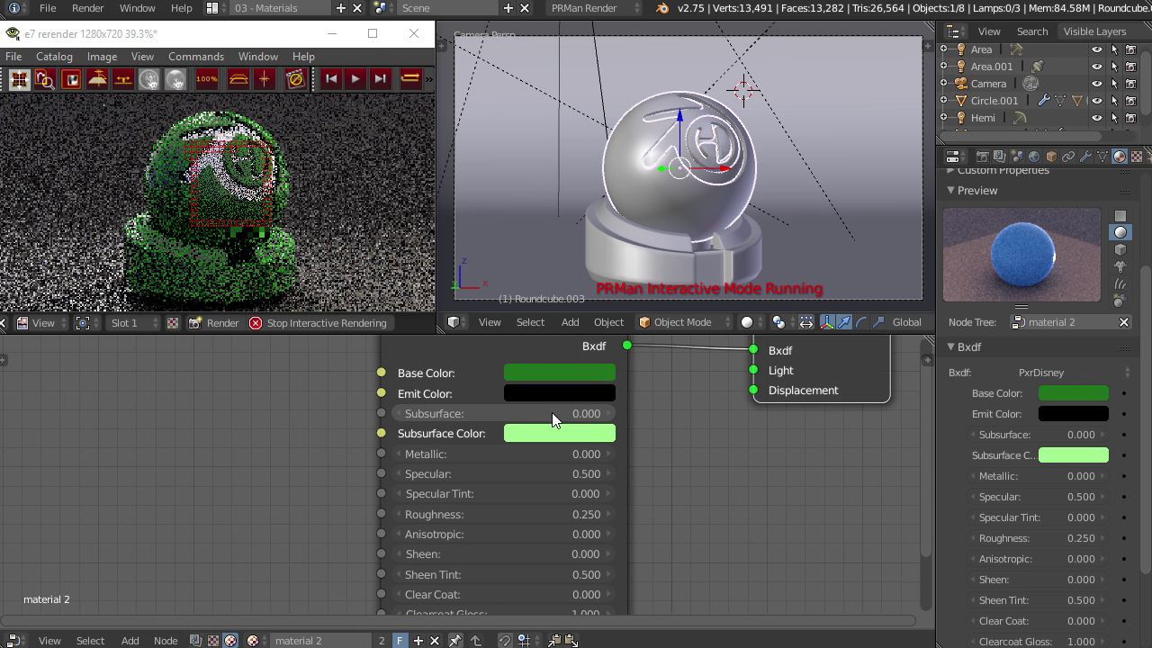
pyautogui.moveTo(730, 491); pyautogui.dragTo(726, 463, button='middle')
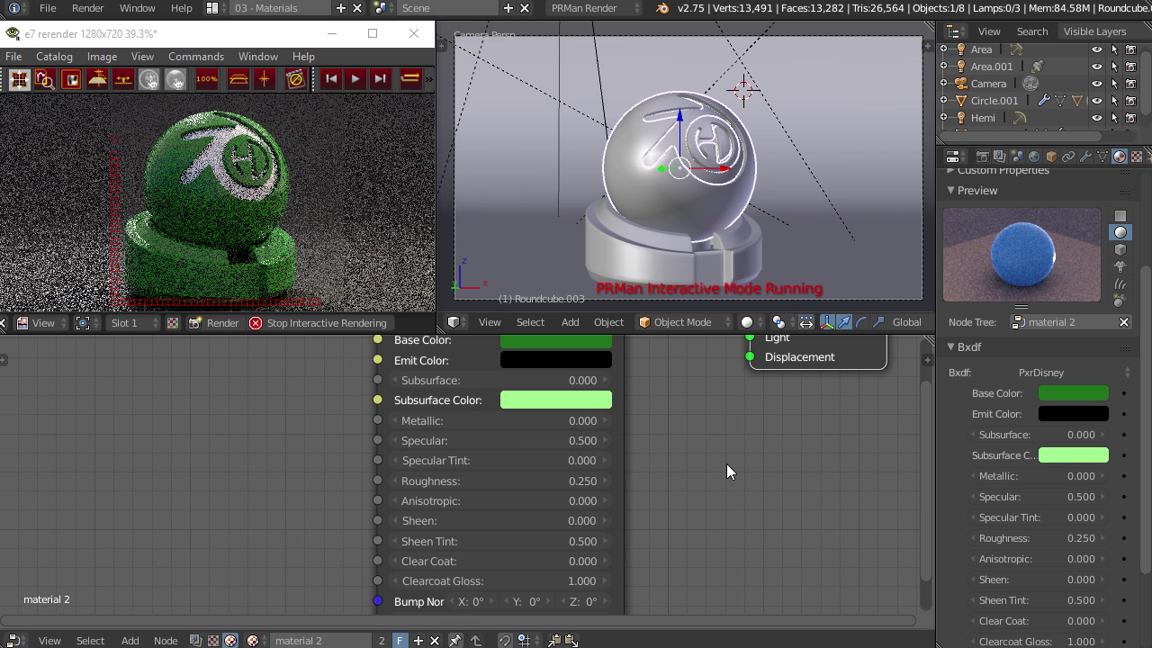
pyautogui.click(481, 421)
pyautogui.write('1')
pyautogui.press('Return')
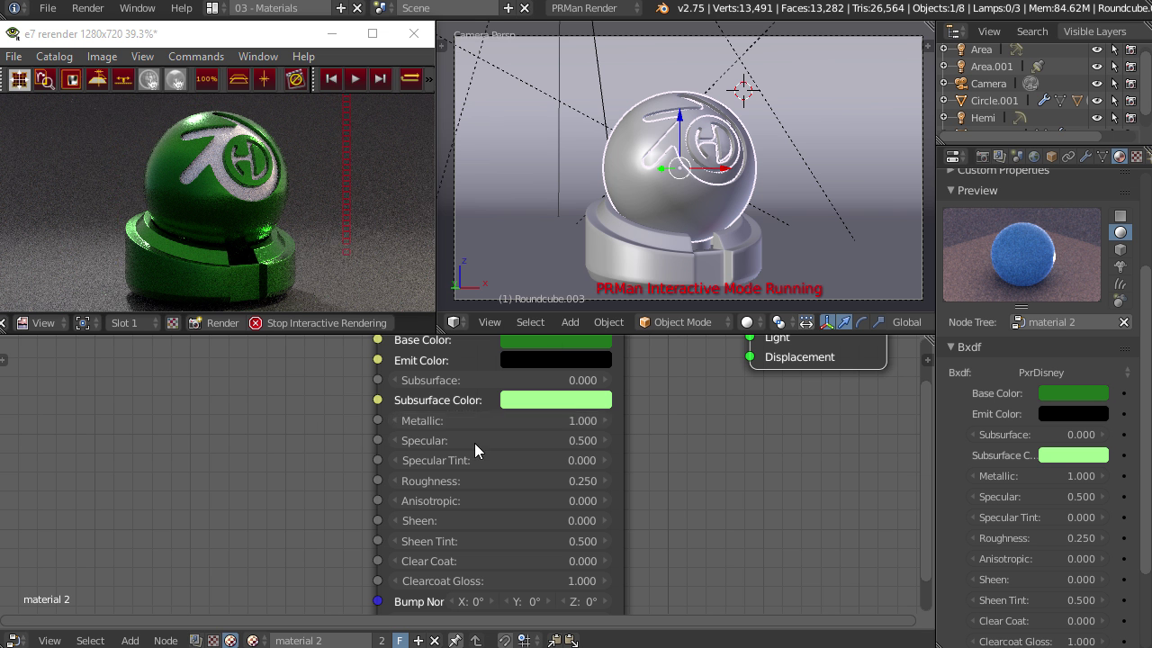
# Reset the node's Roughness to 0.000 and return Metallic to 0.000.
pyautogui.press('BackSpace')
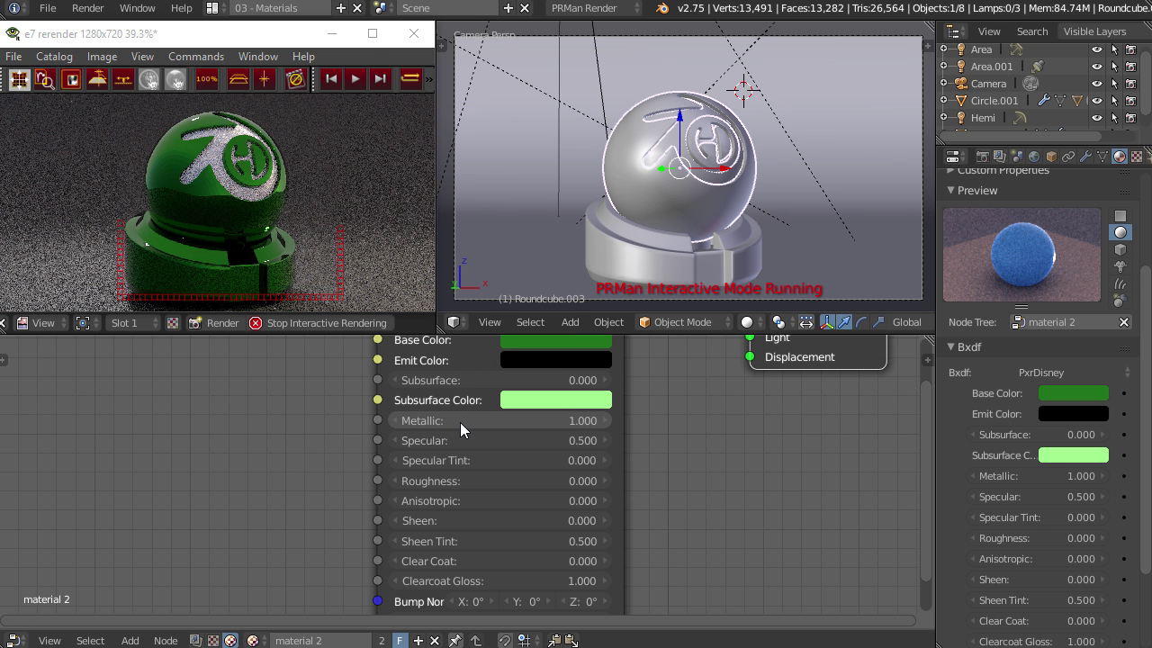
pyautogui.moveTo(460, 422); pyautogui.dragTo(414, 422)
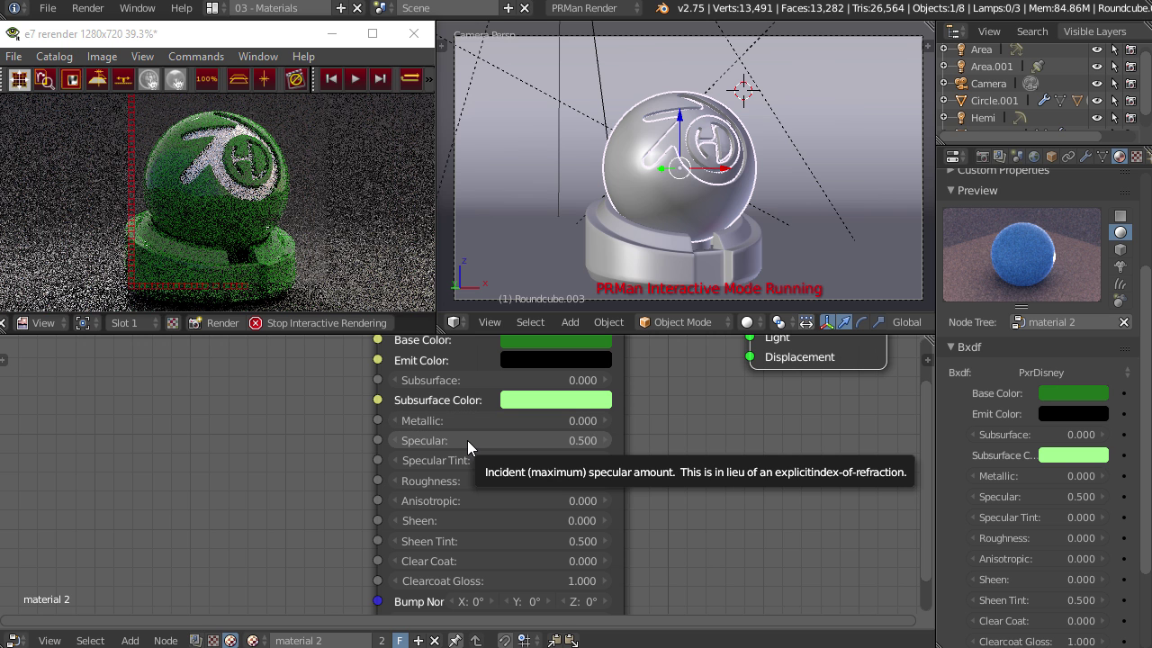
pyautogui.scroll(1, 294, 241)
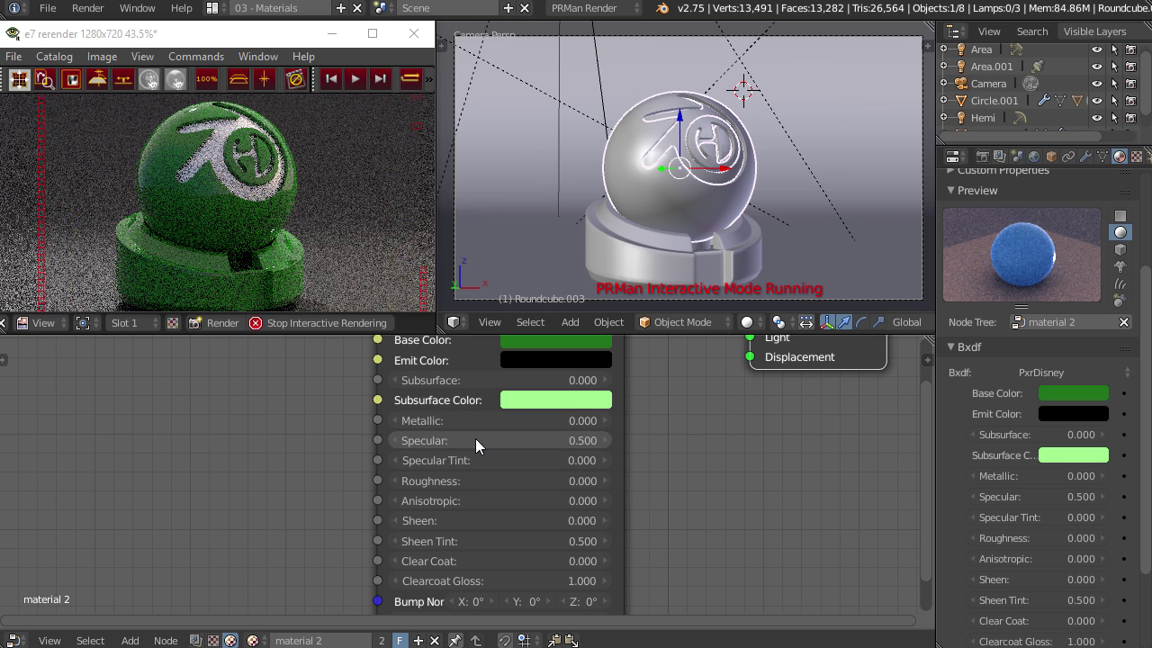
# Set Specular to 1.000 and try Specular Tint at 1.000 before resetting the tint to 0.000.
pyautogui.moveTo(478, 440); pyautogui.dragTo(576, 440)
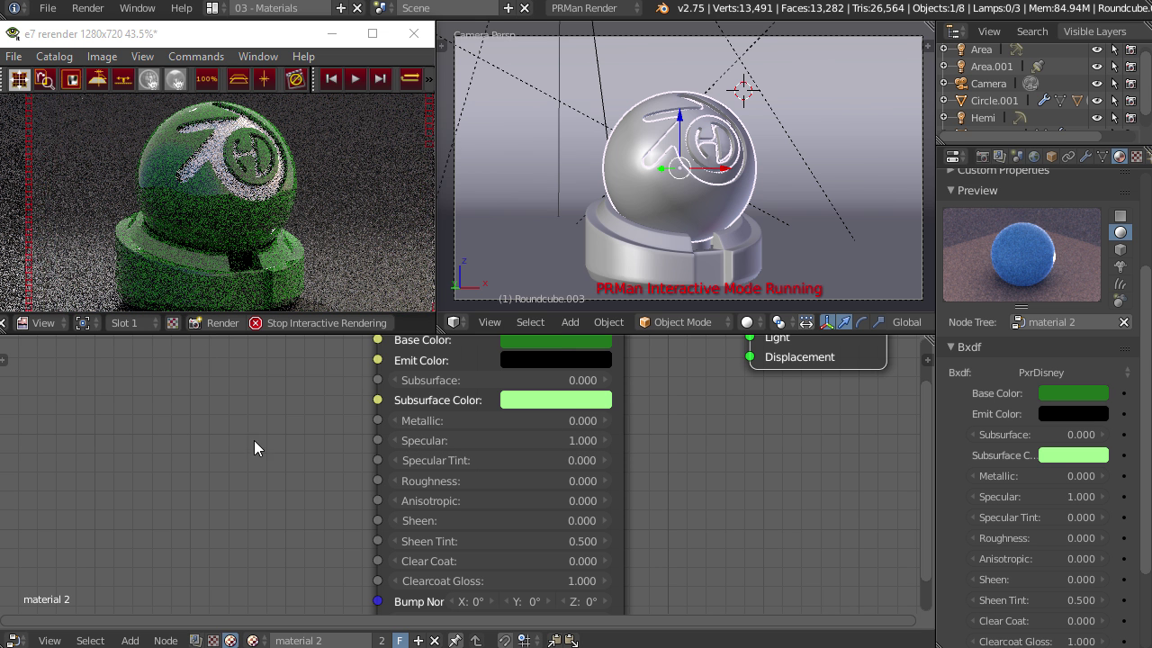
pyautogui.click(473, 461)
pyautogui.moveTo(472, 460)
pyautogui.mouseDown()
pyautogui.moveTo(539, 460)
pyautogui.moveTo(462, 462)
pyautogui.mouseUp()
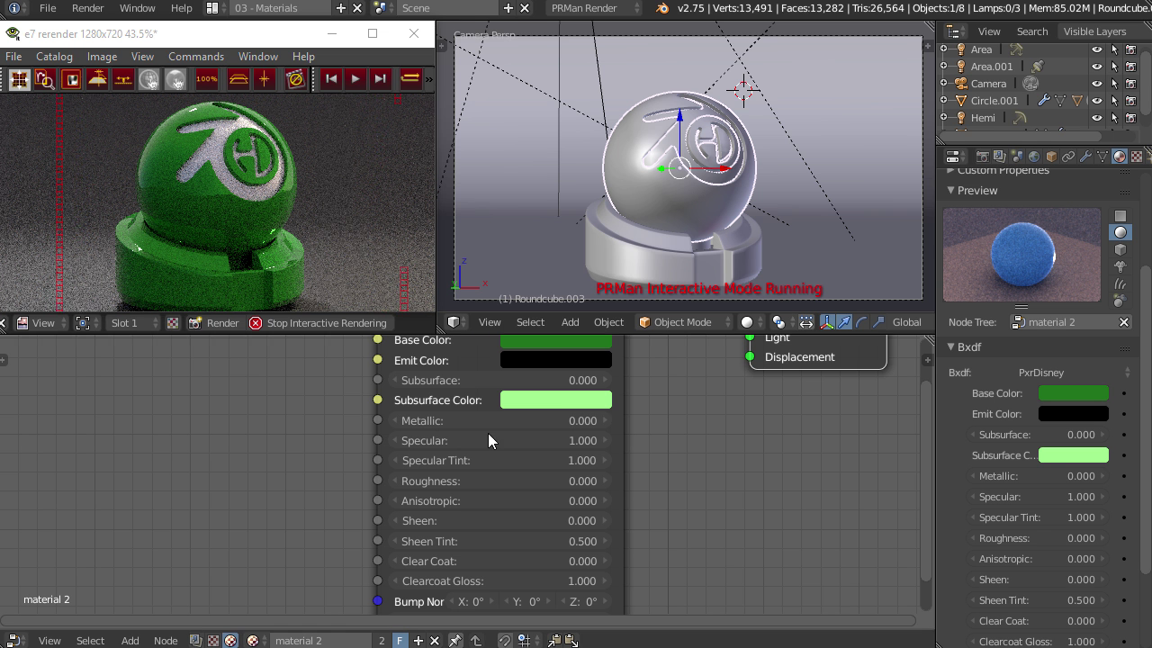
pyautogui.press('BackSpace')
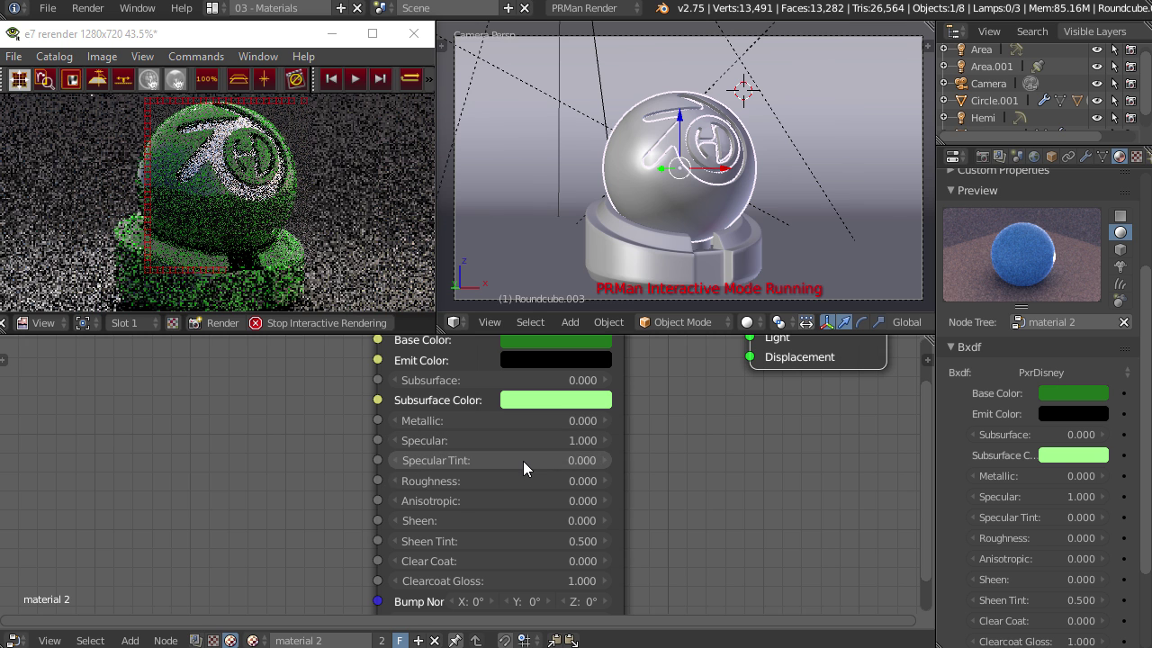
# Set Roughness to 0.150 and try Anisotropic at 0.880 before returning Anisotropic to 0.000.
pyautogui.moveTo(458, 483)
pyautogui.mouseDown()
pyautogui.moveTo(468, 483)
pyautogui.moveTo(389, 486)
pyautogui.mouseUp()
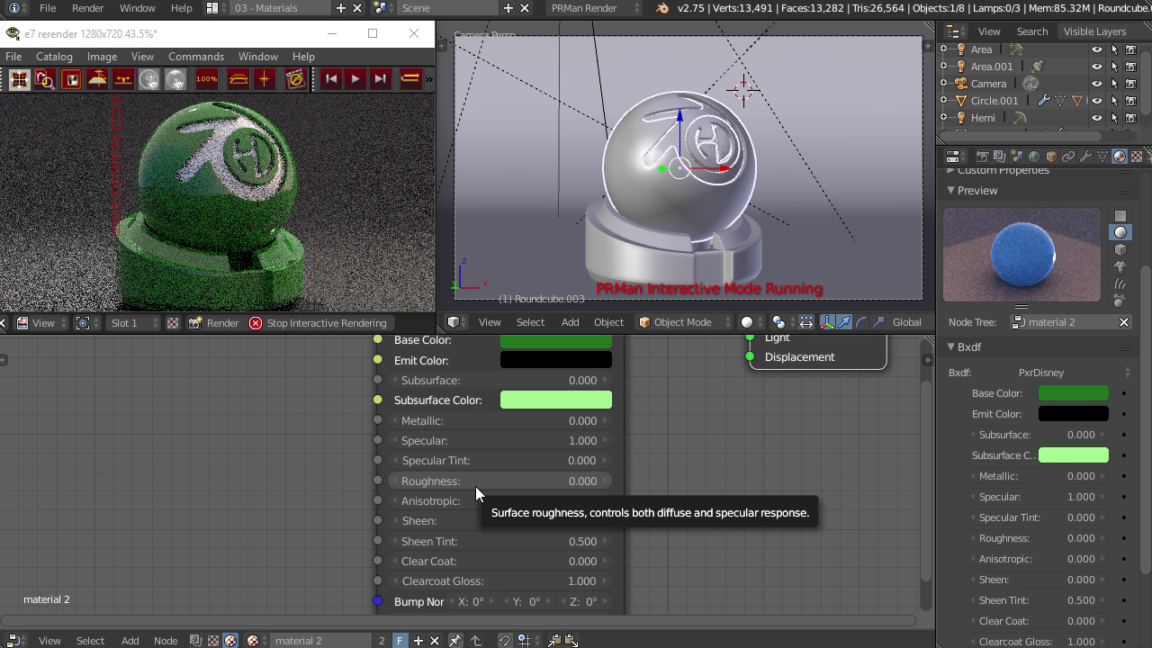
pyautogui.moveTo(475, 486); pyautogui.dragTo(558, 486)
pyautogui.moveTo(631, 531); pyautogui.dragTo(636, 498, button='middle')
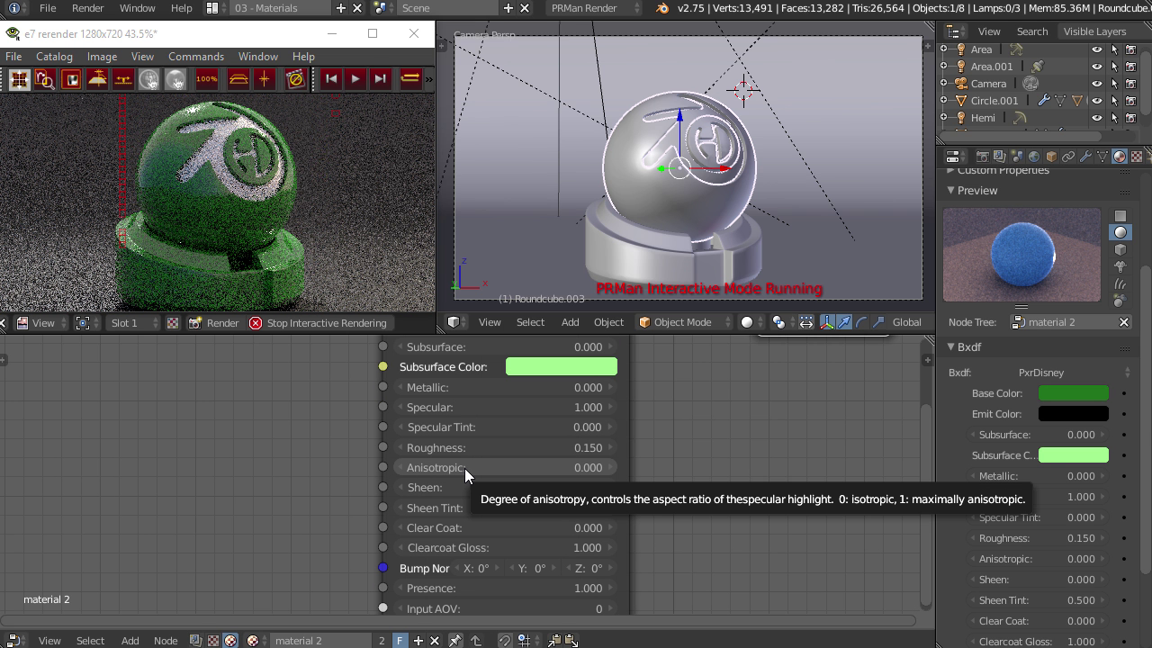
pyautogui.moveTo(465, 467); pyautogui.dragTo(576, 469)
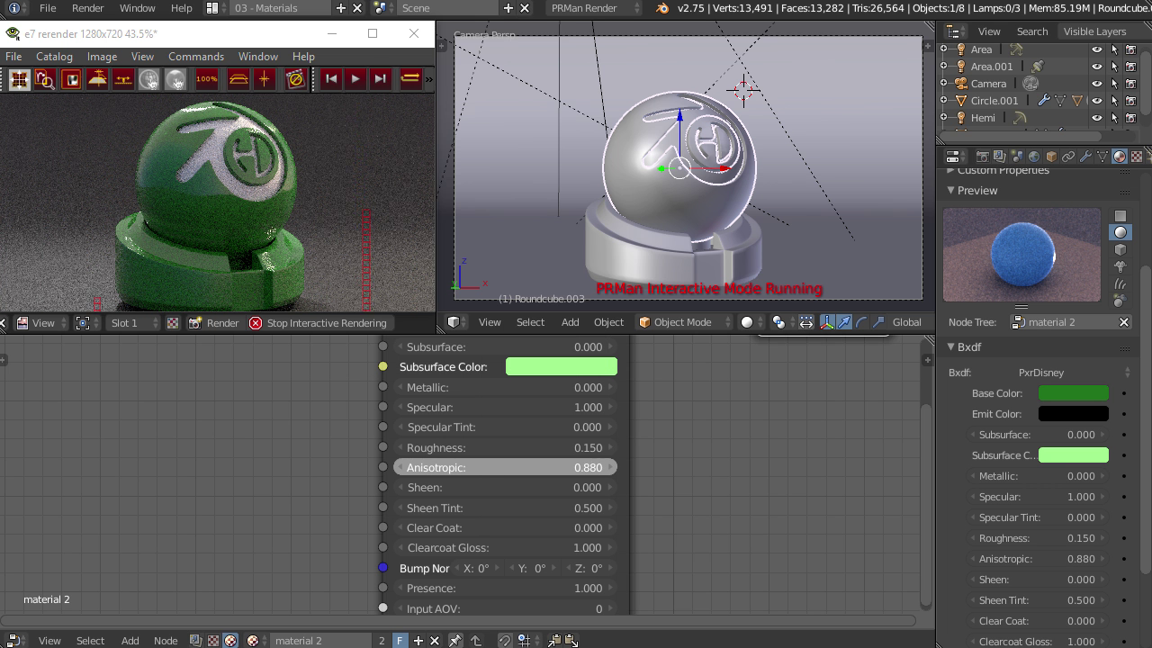
pyautogui.moveTo(347, 487); pyautogui.dragTo(351, 445, button='middle')
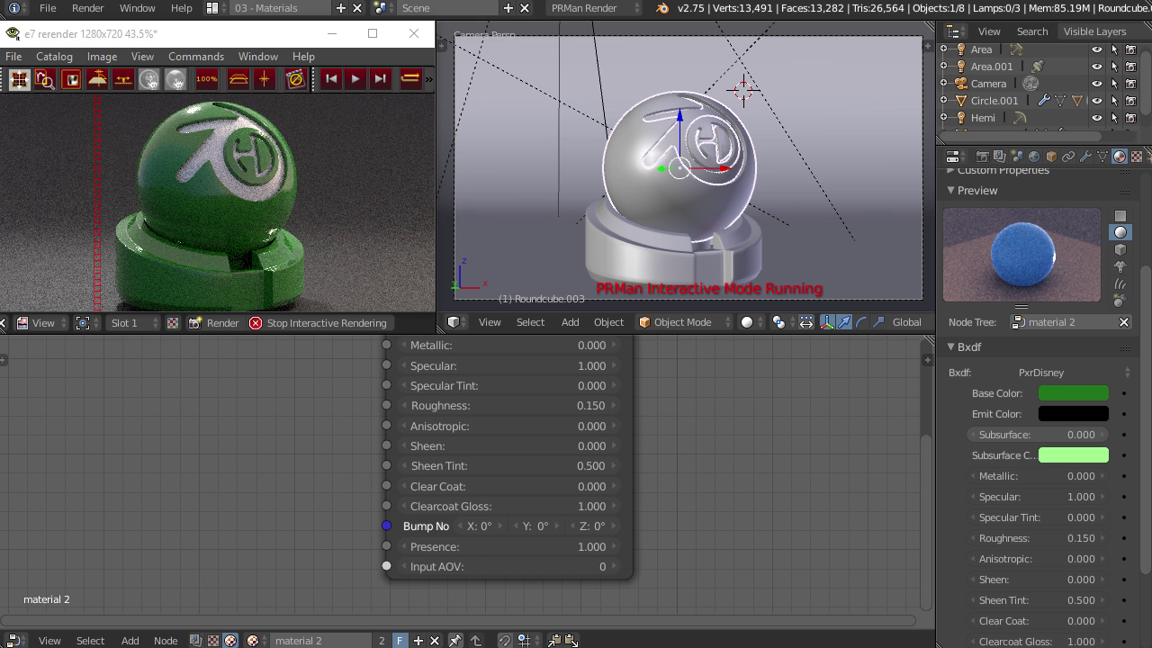
# Lower the PxrDisney Specular to 0.000 and enlarge the shader ball render for a closer look.
pyautogui.moveTo(698, 452); pyautogui.dragTo(689, 484, button='middle')
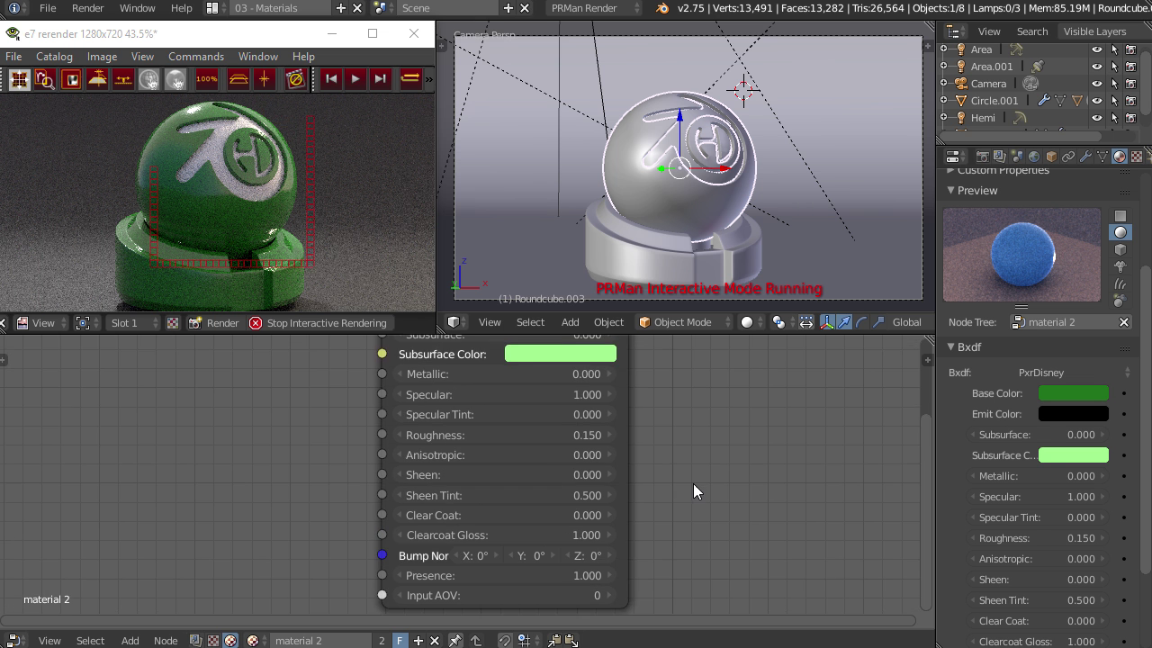
pyautogui.moveTo(500, 395); pyautogui.dragTo(393, 395)
pyautogui.click(501, 394)
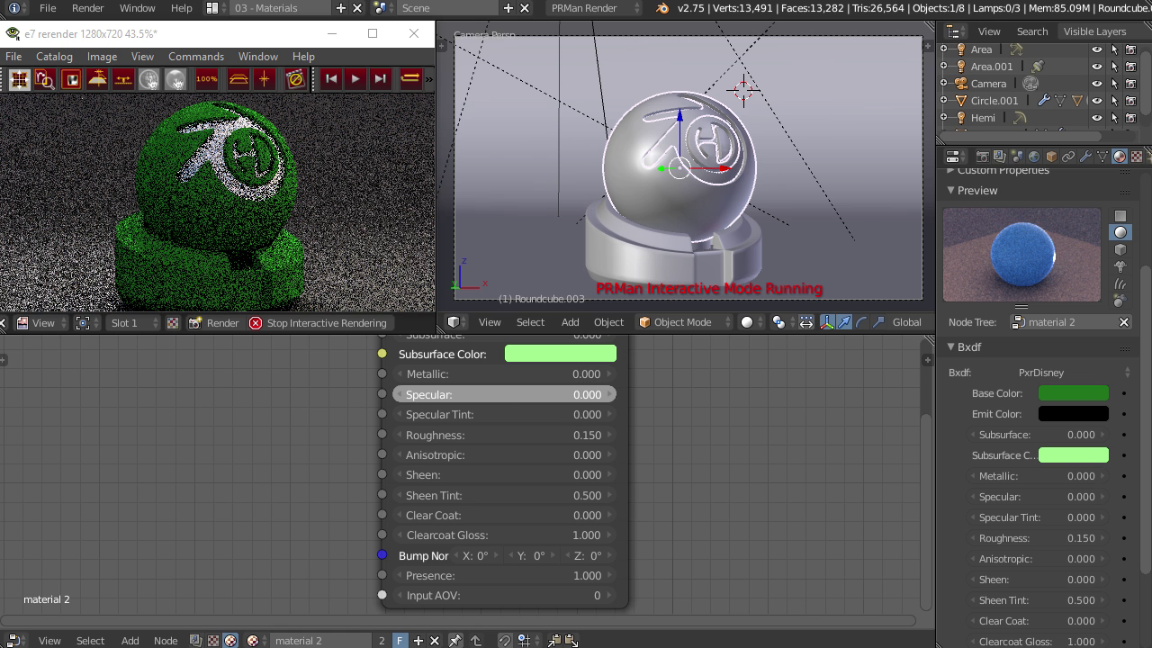
pyautogui.scroll(4, 247, 252)
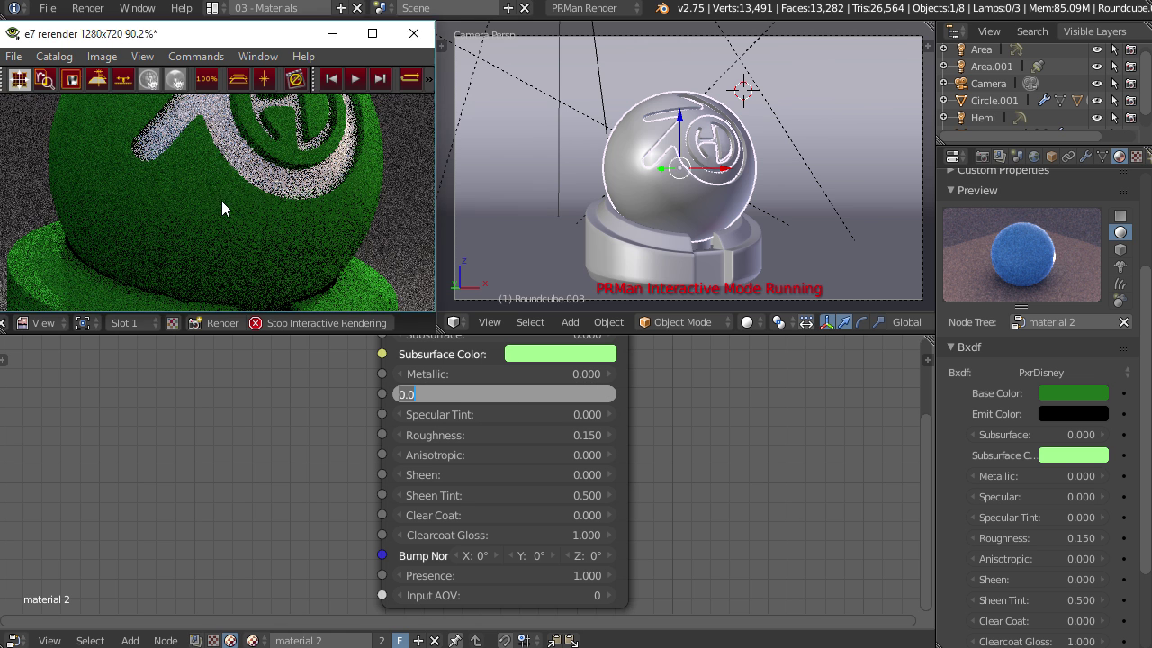
# Set the material's Sheen to 1.000 and its Specular to 0.510.
pyautogui.click(419, 475)
pyautogui.moveTo(432, 474); pyautogui.dragTo(617, 474)
pyautogui.moveTo(468, 394); pyautogui.dragTo(582, 394)
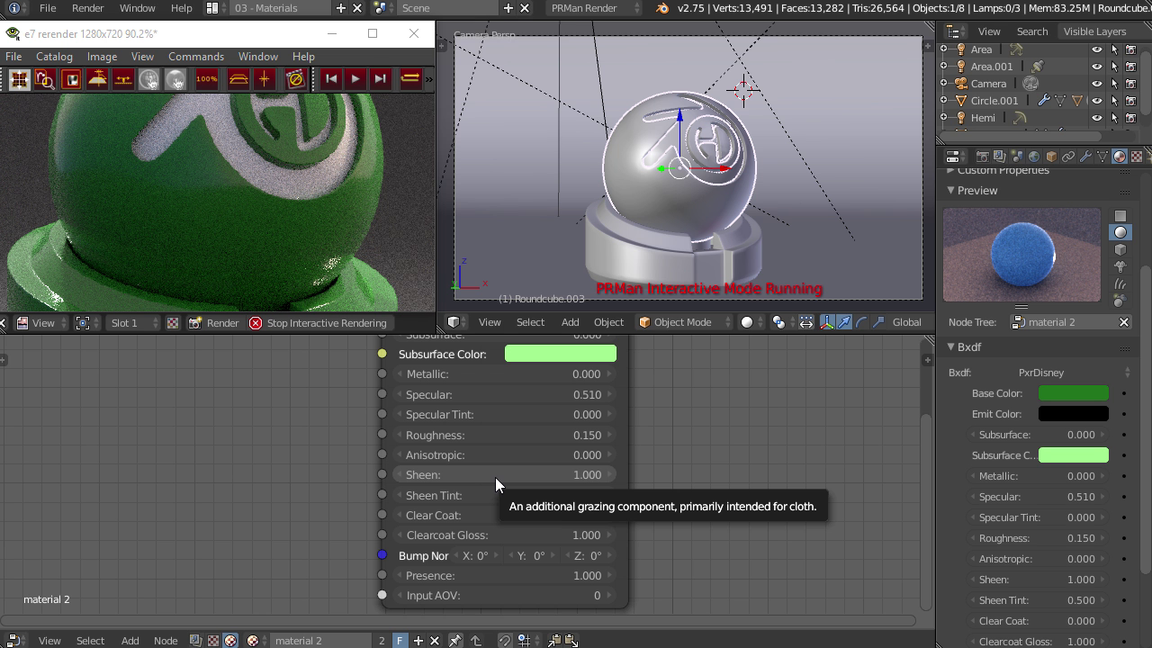
# Try the PxrDisney Sheen Tint at 1.000.
pyautogui.moveTo(453, 501); pyautogui.dragTo(684, 500)
pyautogui.moveTo(497, 503); pyautogui.dragTo(158, 512)
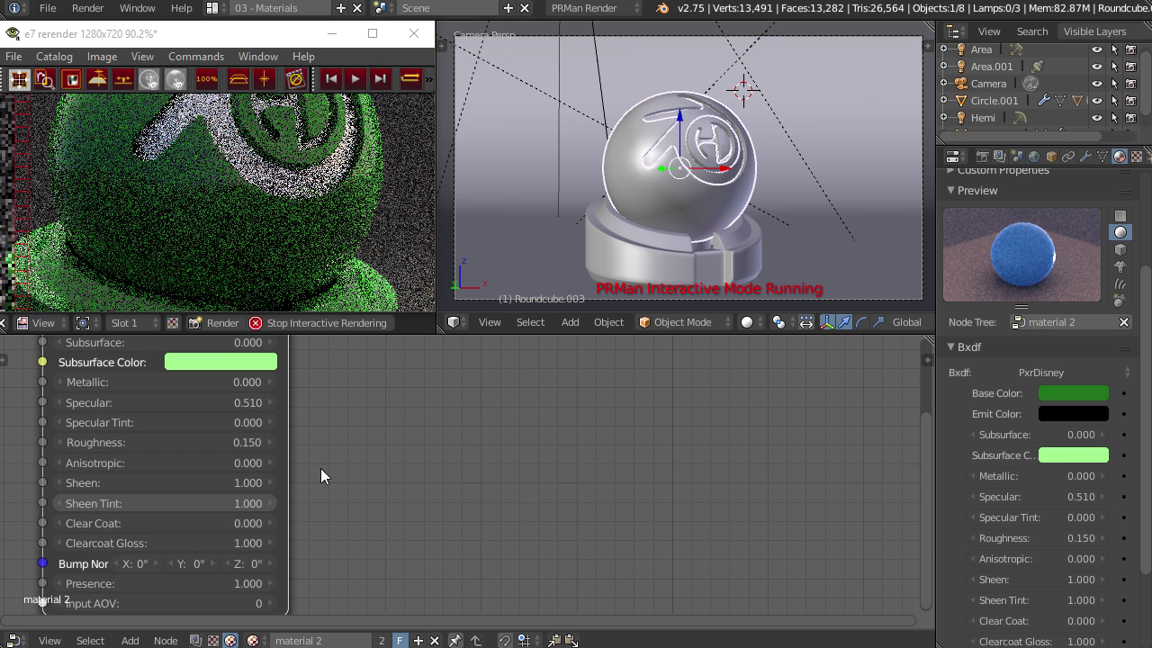
pyautogui.moveTo(157, 512); pyautogui.dragTo(462, 497, button='middle')
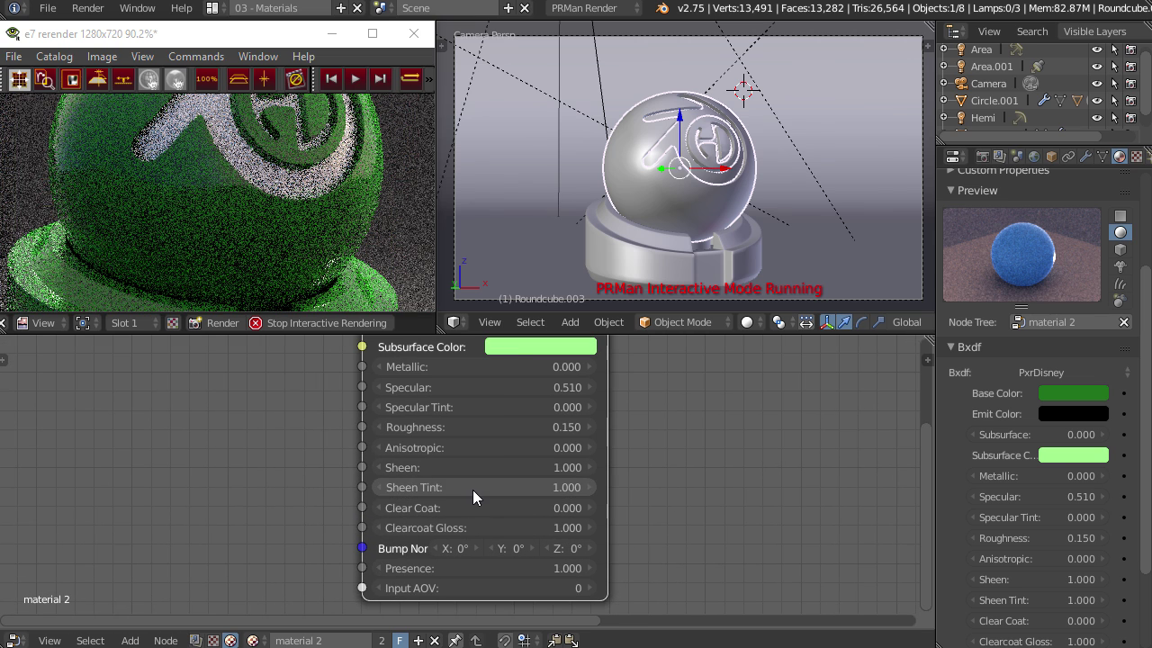
# Bring both Sheen Tint and Sheen down to 0.000.
pyautogui.moveTo(470, 486); pyautogui.dragTo(342, 486)
pyautogui.click(504, 468)
pyautogui.write('0')
pyautogui.press('Return')
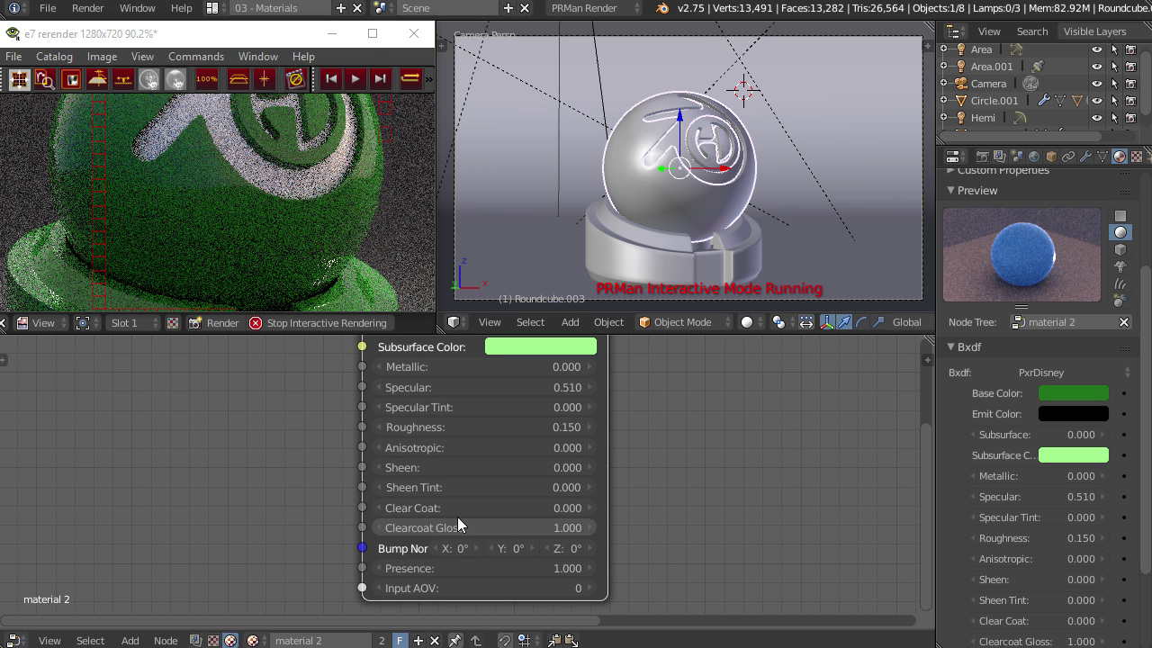
# Set the PxrDisney Specular to 1.000 and Roughness to 0.390.
pyautogui.moveTo(661, 407); pyautogui.dragTo(662, 420, button='middle')
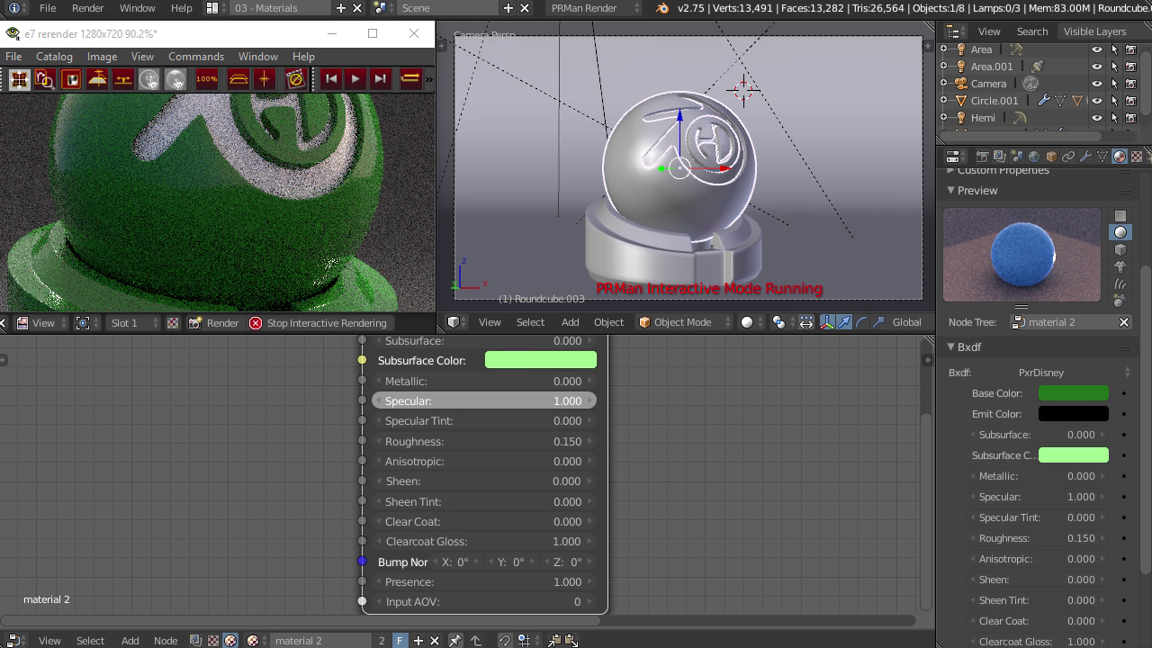
pyautogui.moveTo(432, 402); pyautogui.dragTo(517, 405)
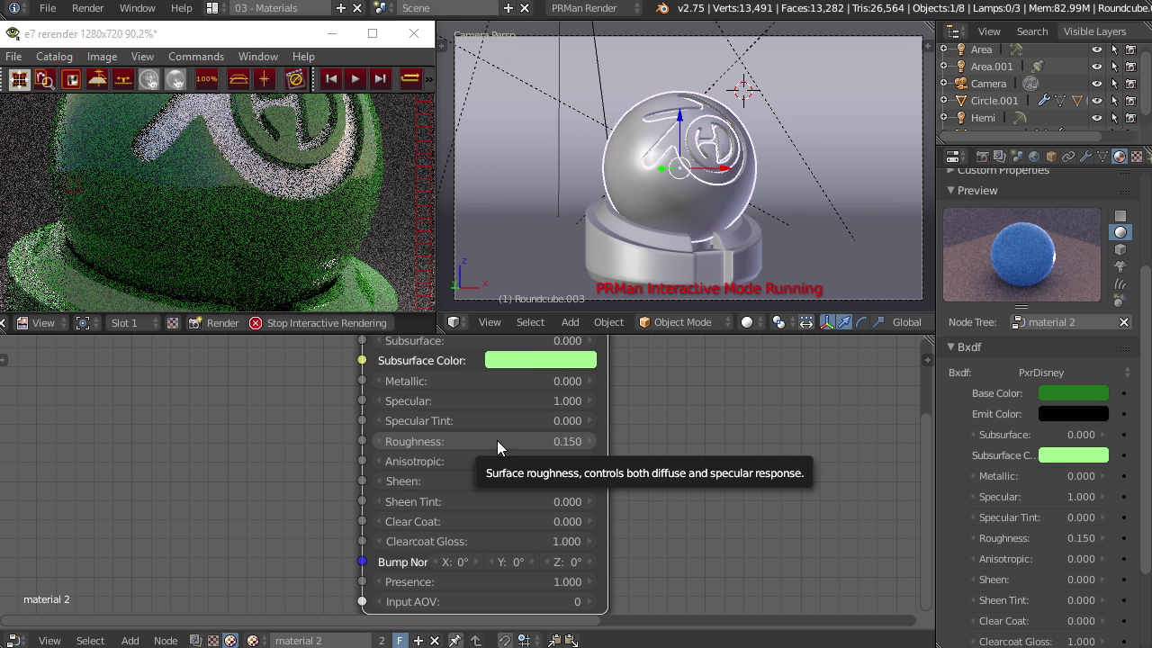
pyautogui.moveTo(497, 439)
pyautogui.mouseDown()
pyautogui.moveTo(565, 440)
pyautogui.moveTo(497, 440)
pyautogui.mouseUp()
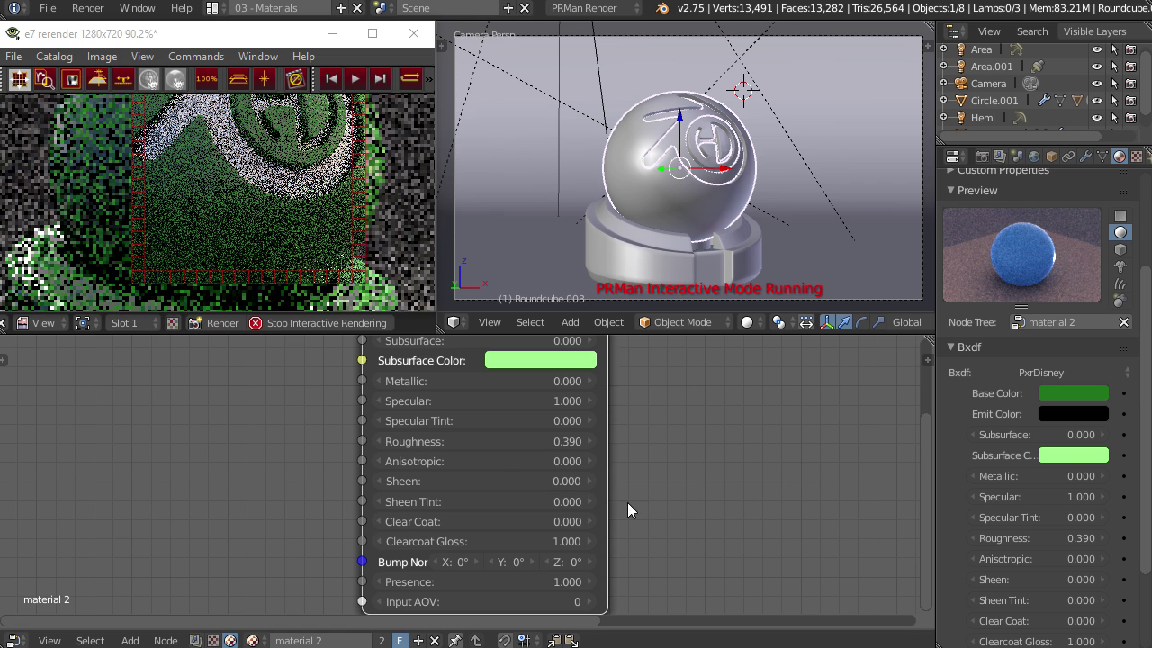
# Set Clear Coat to 1.000 and try adjusting the Clearcoat Gloss value.
pyautogui.moveTo(425, 522); pyautogui.dragTo(596, 522)
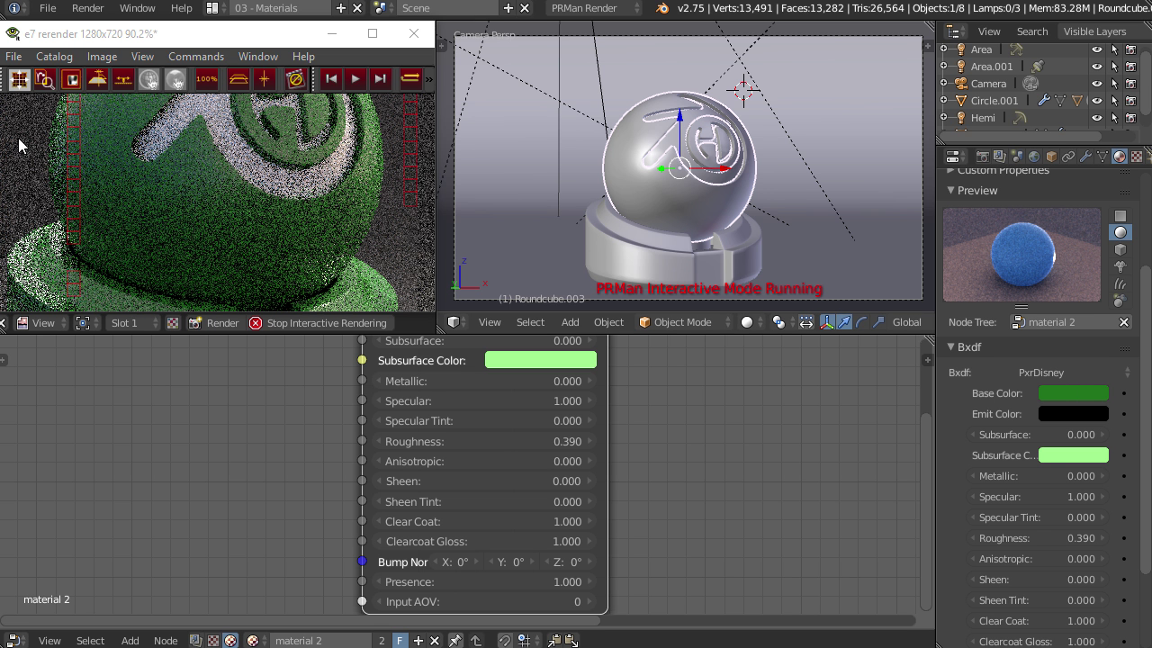
pyautogui.moveTo(650, 531); pyautogui.dragTo(699, 456, button='middle')
pyautogui.scroll(1, 699, 451)
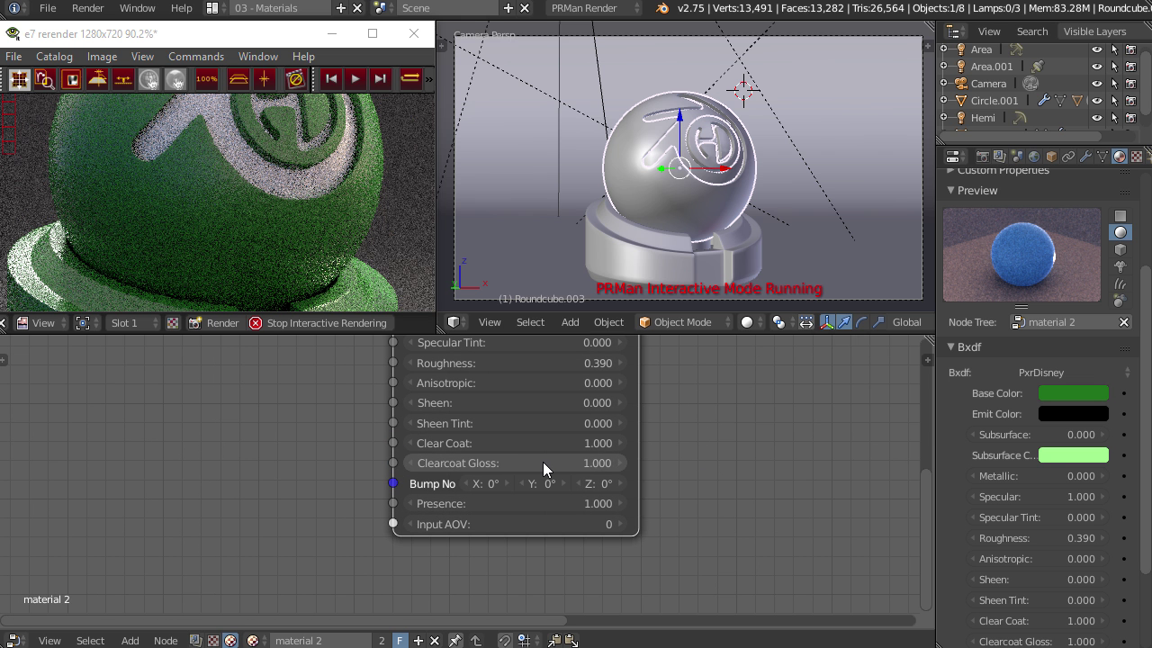
pyautogui.moveTo(530, 463)
pyautogui.mouseDown()
pyautogui.moveTo(449, 463)
pyautogui.moveTo(530, 463)
pyautogui.mouseUp()
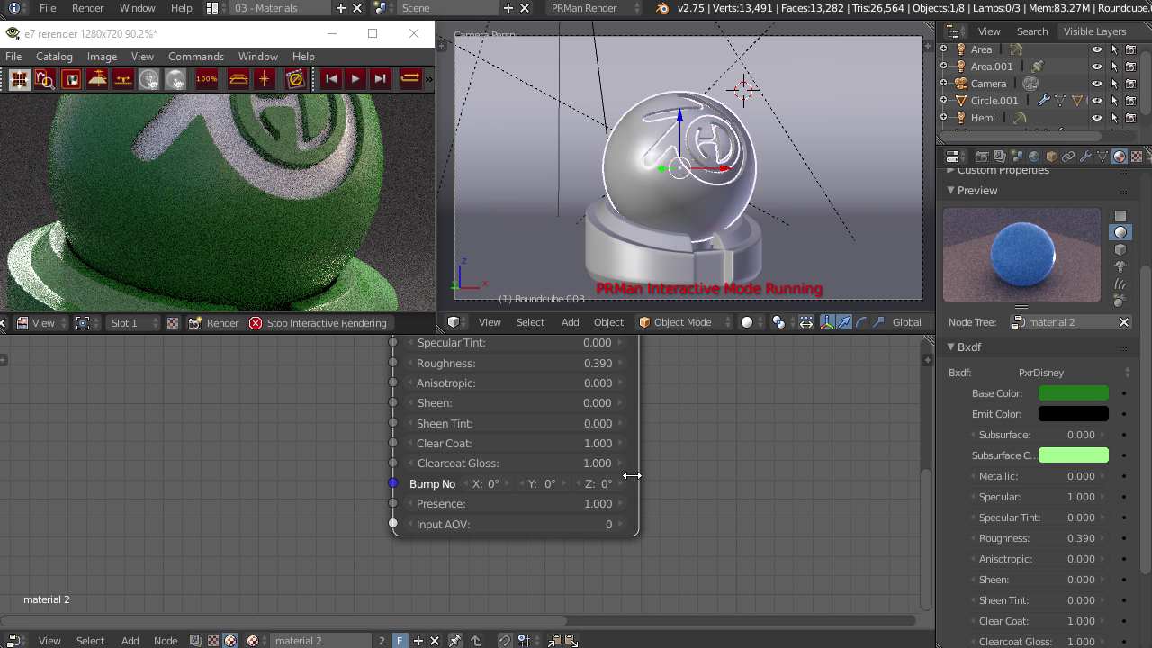
# Widen the PxrDisney node and examine its bump normal and Presence parameters.
pyautogui.moveTo(632, 475); pyautogui.dragTo(705, 473)
pyautogui.keyDown('shift'); pyautogui.scroll(1, 167, 423); pyautogui.keyUp('shift')
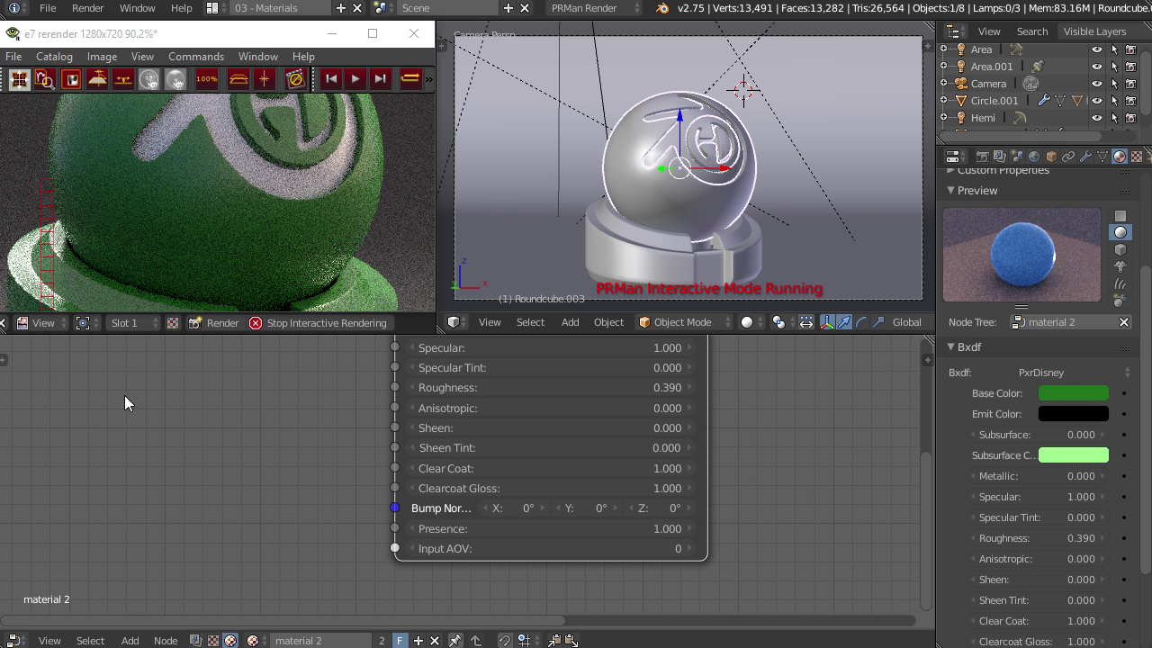
pyautogui.moveTo(206, 437); pyautogui.dragTo(170, 415, button='middle')
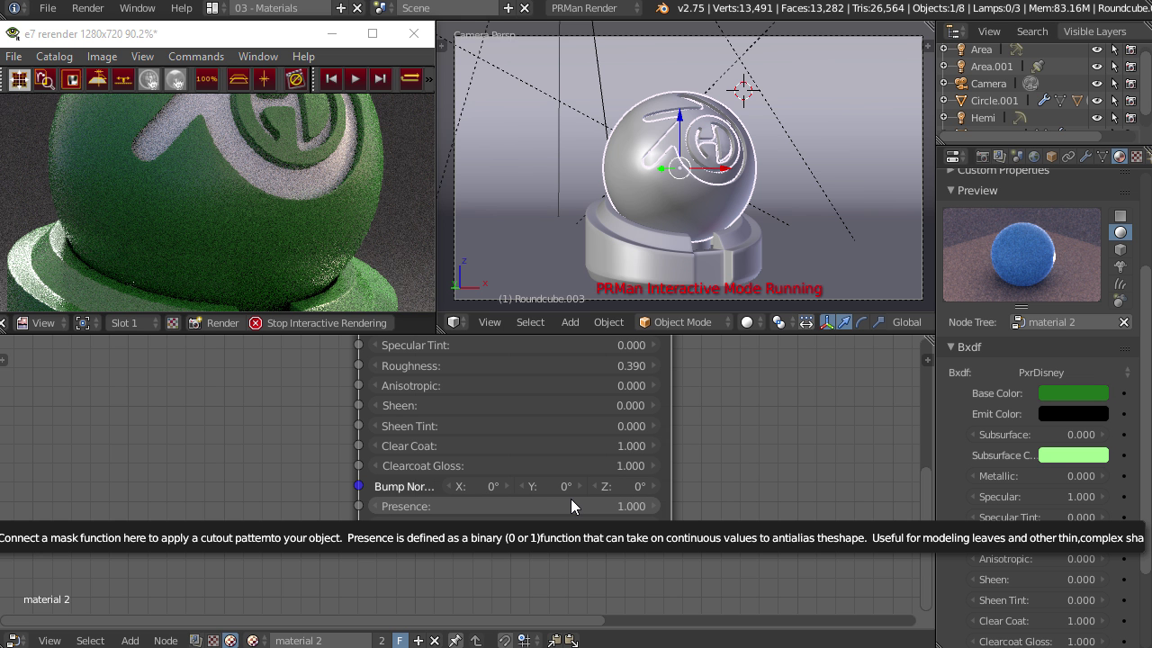
pyautogui.moveTo(565, 507)
pyautogui.mouseDown()
pyautogui.moveTo(486, 507)
pyautogui.moveTo(575, 507)
pyautogui.mouseUp()
# Darken the PxrDisney base color to a deep dark green.
pyautogui.moveTo(686, 492); pyautogui.dragTo(679, 553, button='middle')
pyautogui.scroll(-2, 746, 401)
pyautogui.moveTo(745, 396); pyautogui.dragTo(758, 580, button='middle')
pyautogui.scroll(2, 744, 527)
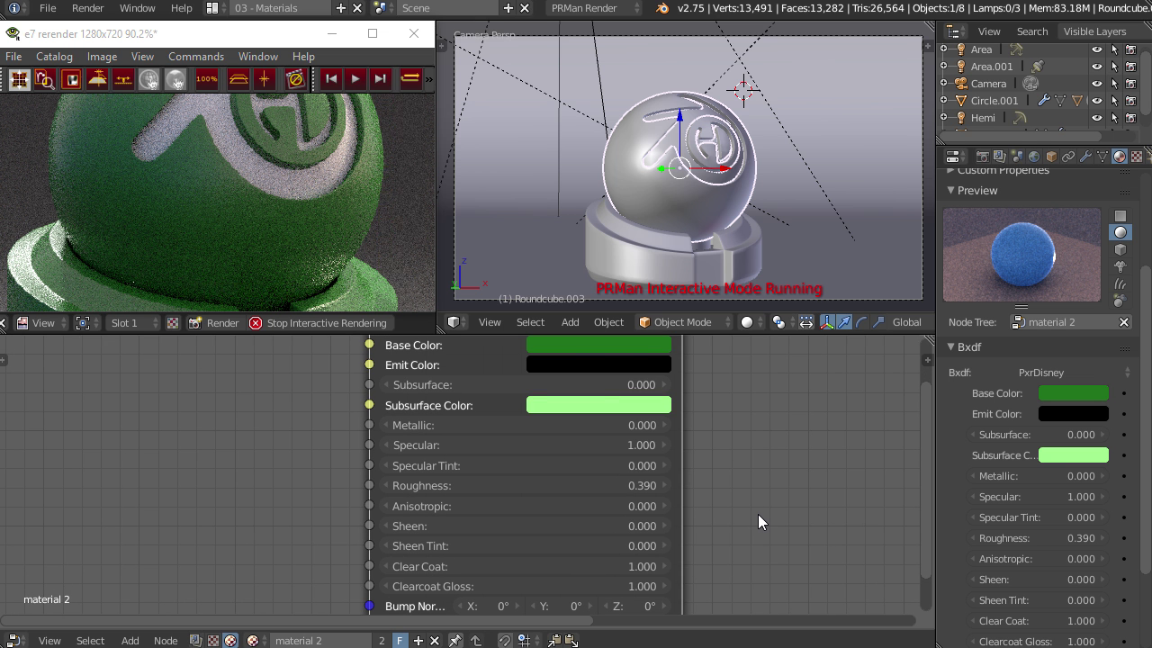
pyautogui.moveTo(777, 459); pyautogui.dragTo(780, 524, button='middle')
pyautogui.click(598, 431)
pyautogui.moveTo(689, 252); pyautogui.dragTo(690, 279)
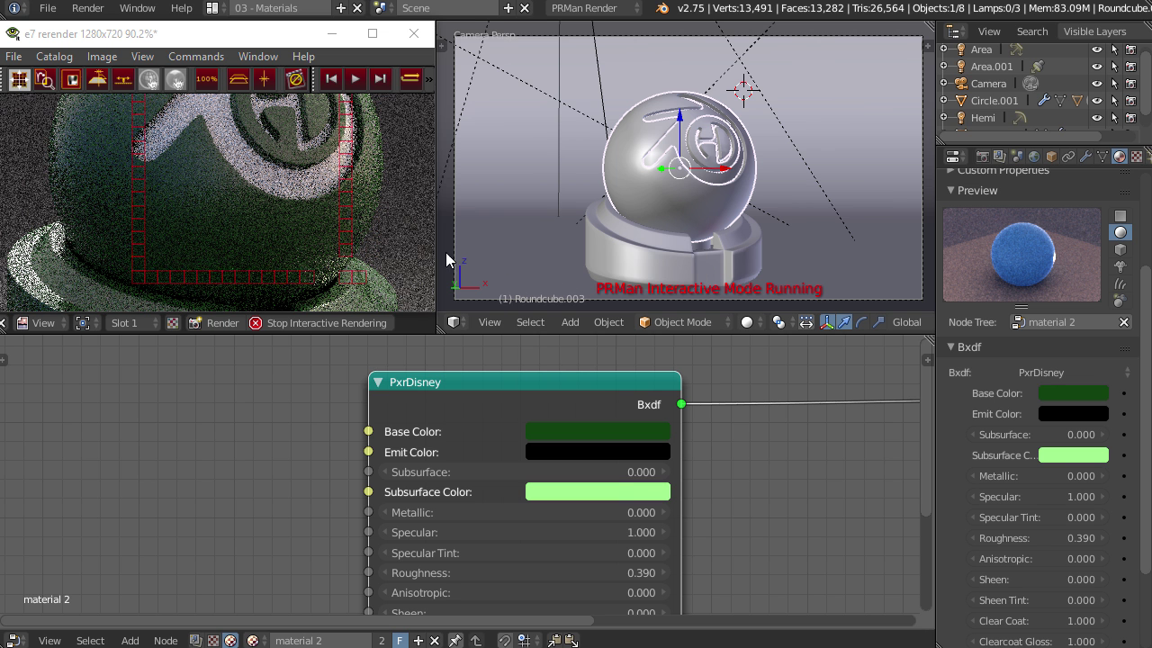
# Stop the interactive rendering and open the scene's render settings to review the Sampling options.
pyautogui.click(352, 325)
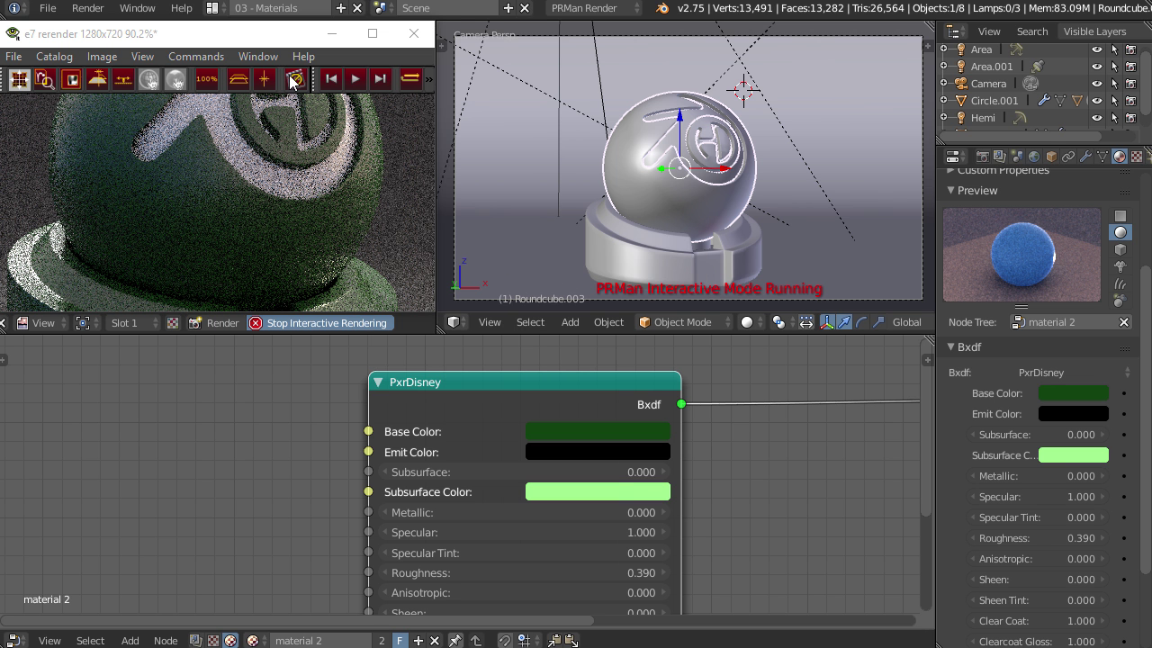
pyautogui.scroll(-4, 315, 213)
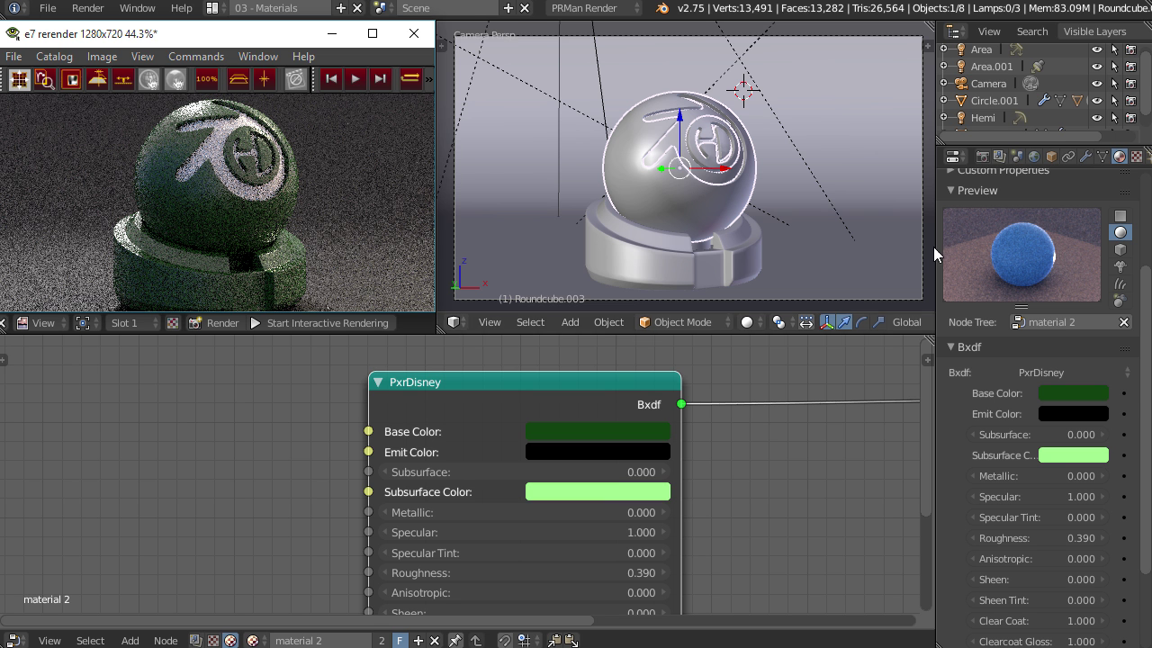
pyautogui.click(984, 156)
pyautogui.scroll(10, 1063, 379)
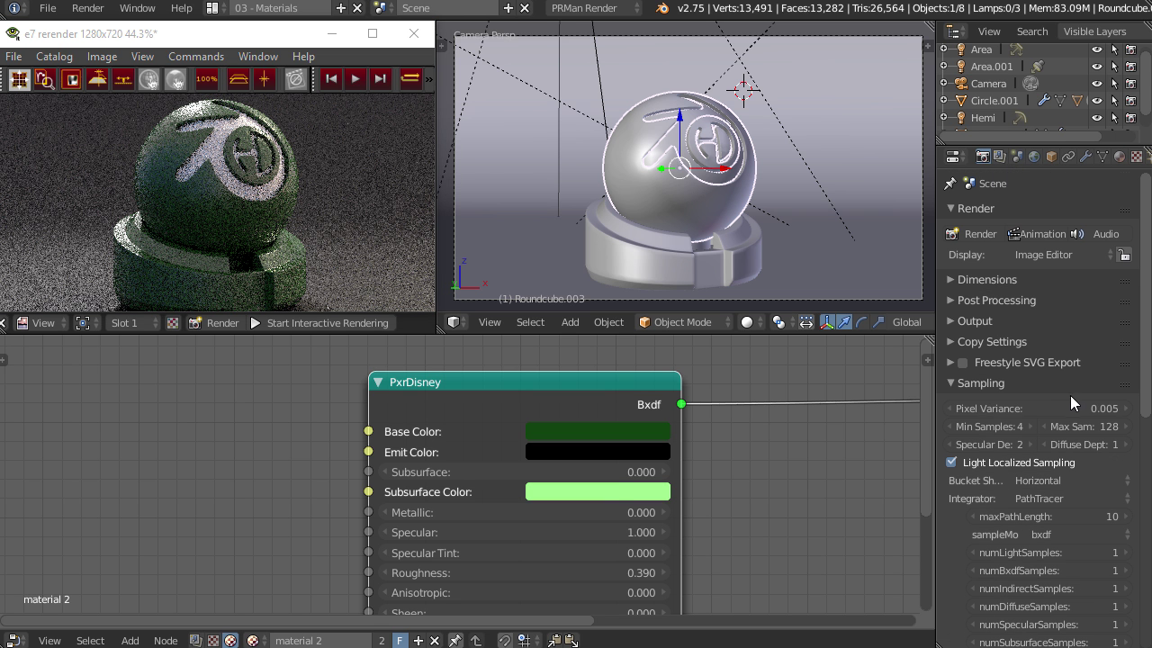
pyautogui.scroll(-3, 771, 527)
pyautogui.moveTo(771, 528); pyautogui.dragTo(710, 481, button='middle')
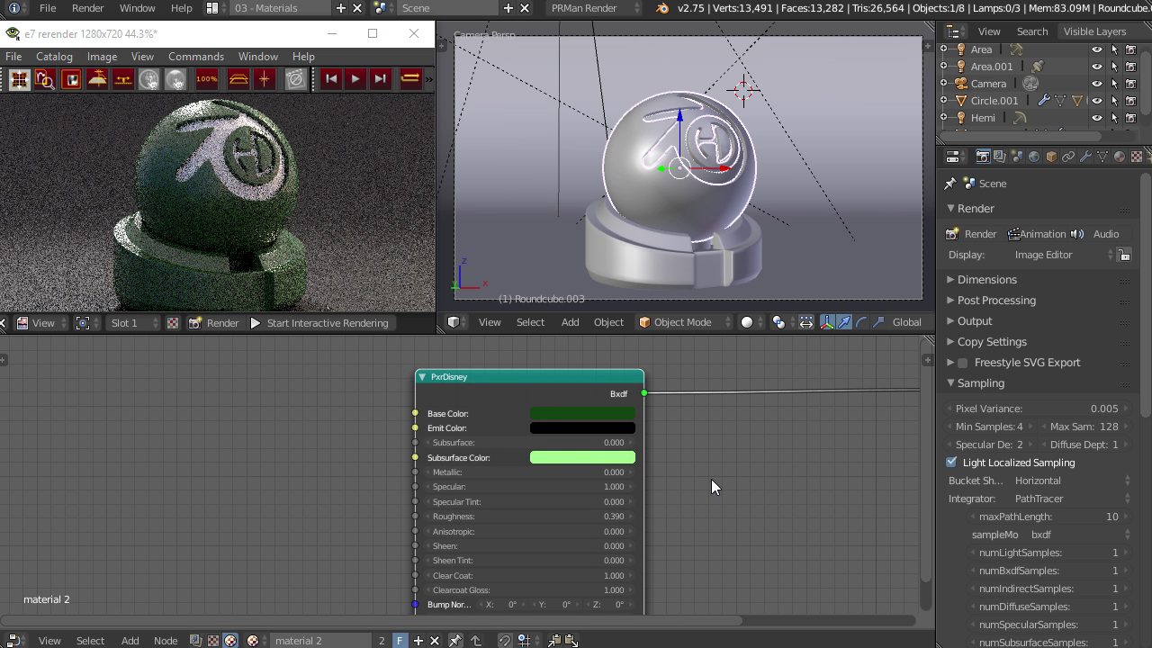